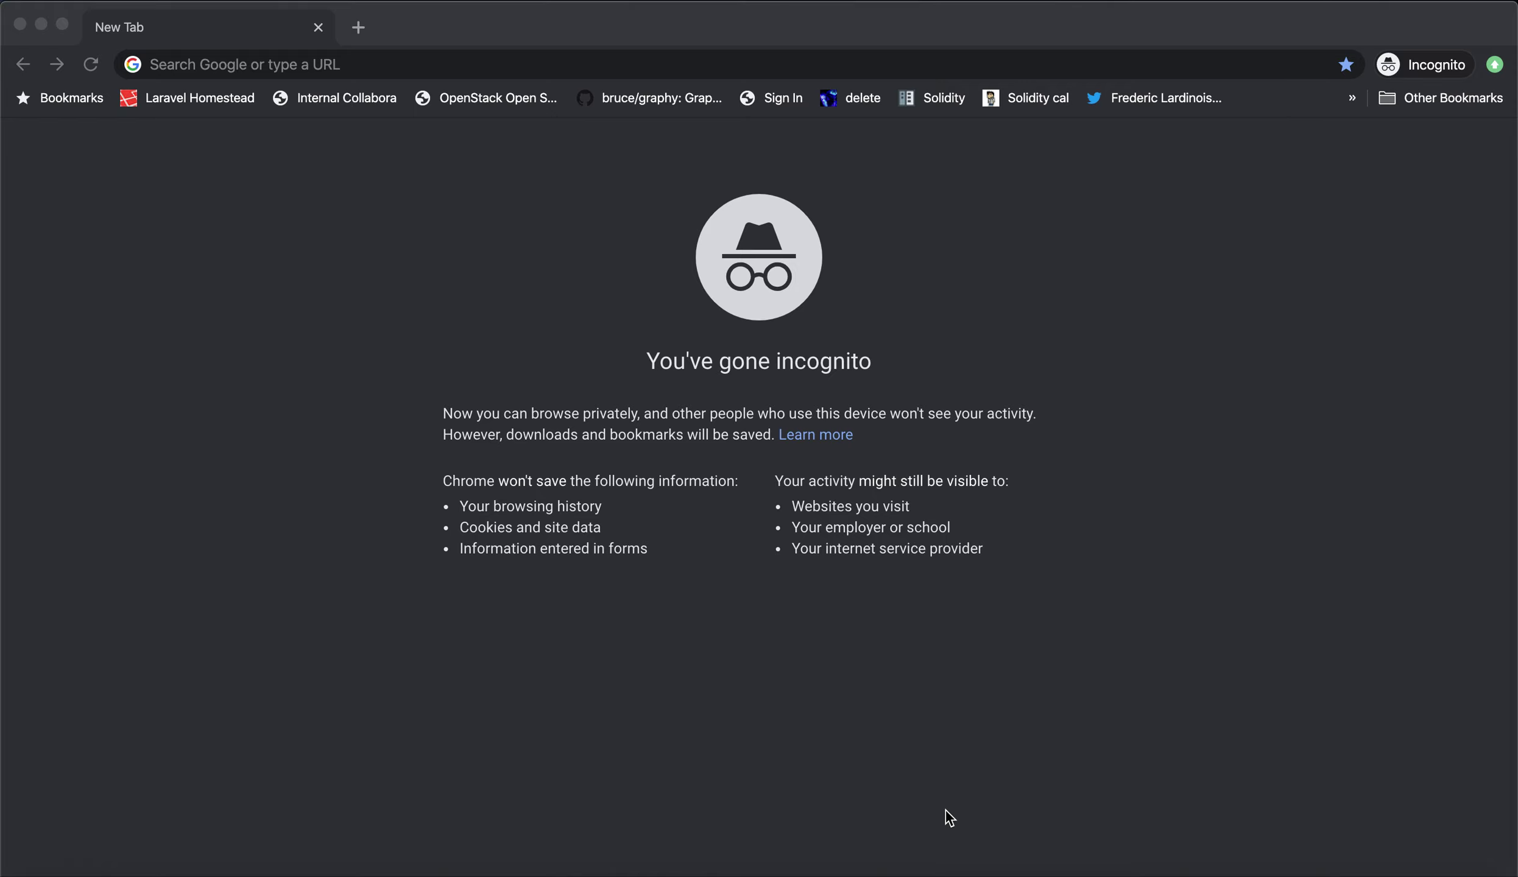
Open the pho-recipes organization page on GitHub at github.com/pho-recipes
{"action": "left_click", "coordinate": [888, 67]}
{"action": "type", "text": "github.com/pho"}
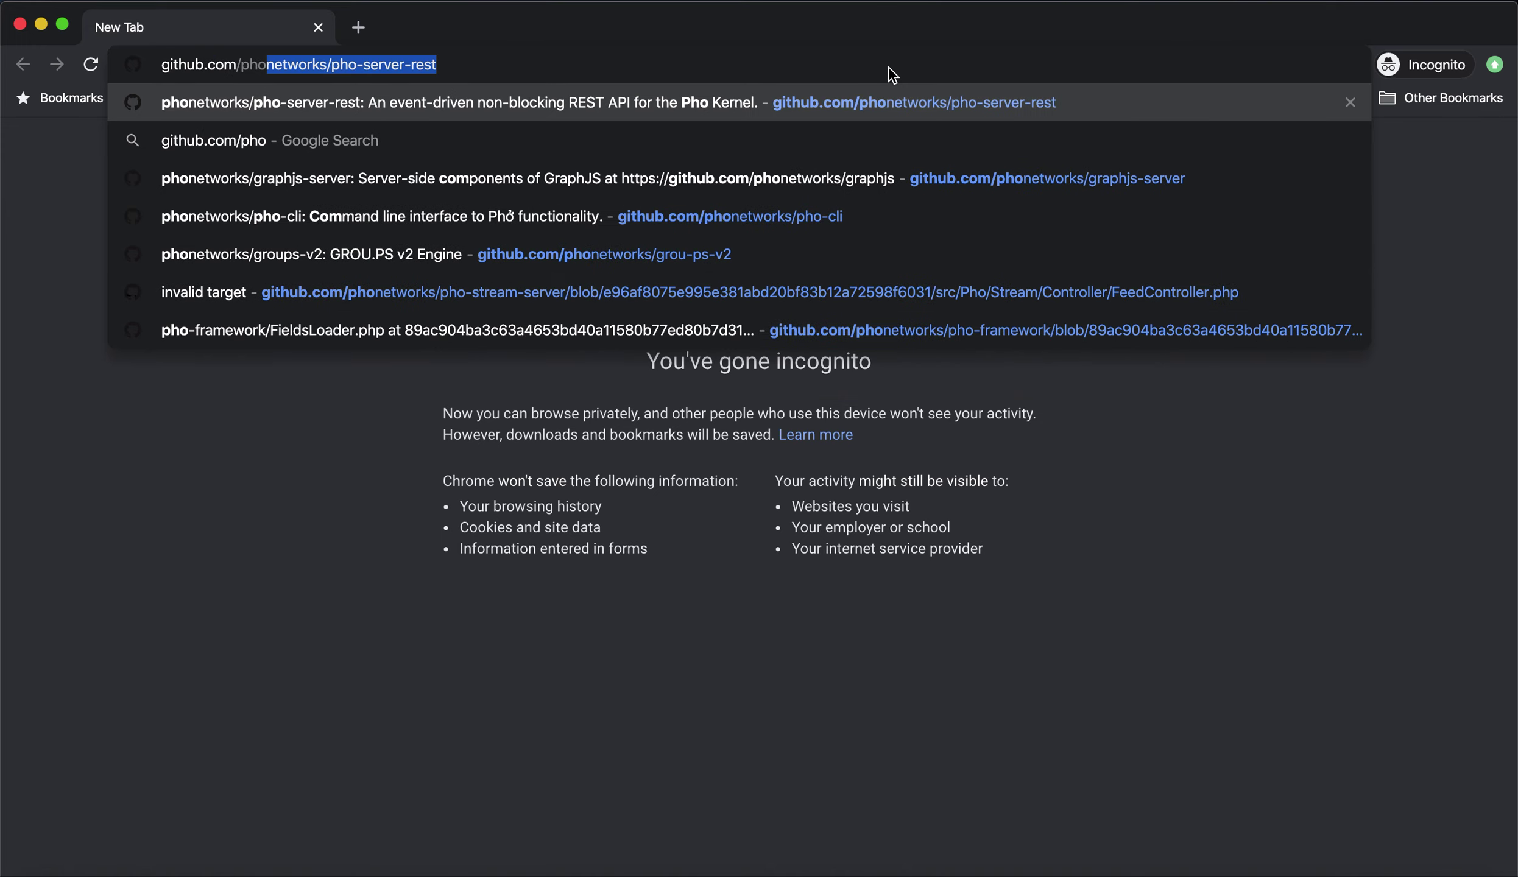
{"action": "type", "text": "-re"}
{"action": "key", "text": "Return"}
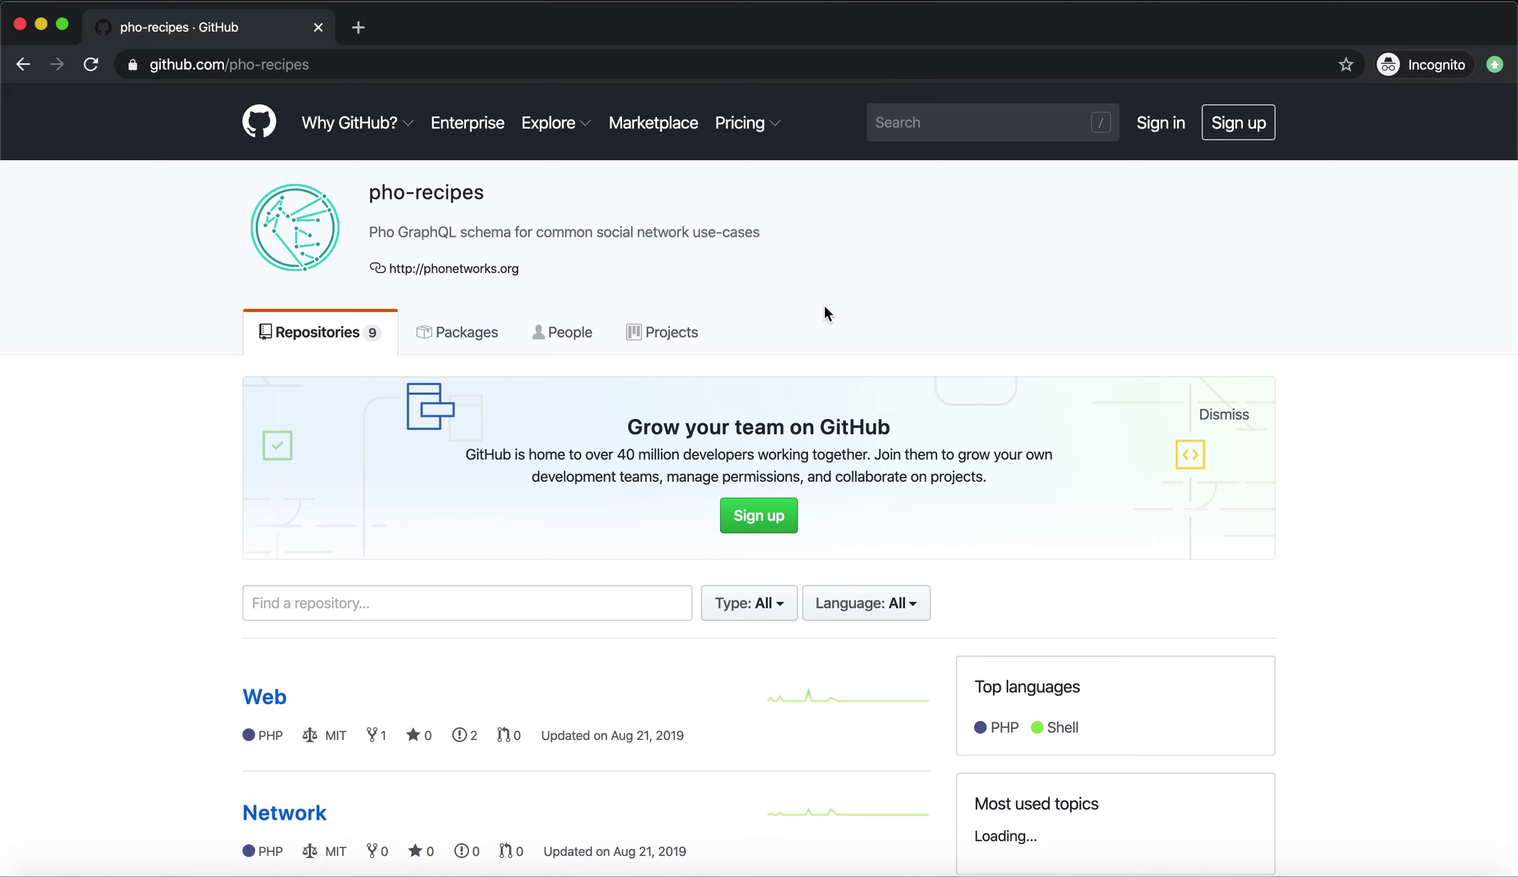
Open the Facebook recipe repository and review the Group.pgql schema in its Nodes folder
{"action": "scroll", "coordinate": [823, 311], "scroll_direction": "down", "scroll_amount": 10}
{"action": "scroll", "coordinate": [824, 311], "scroll_direction": "down", "scroll_amount": 8}
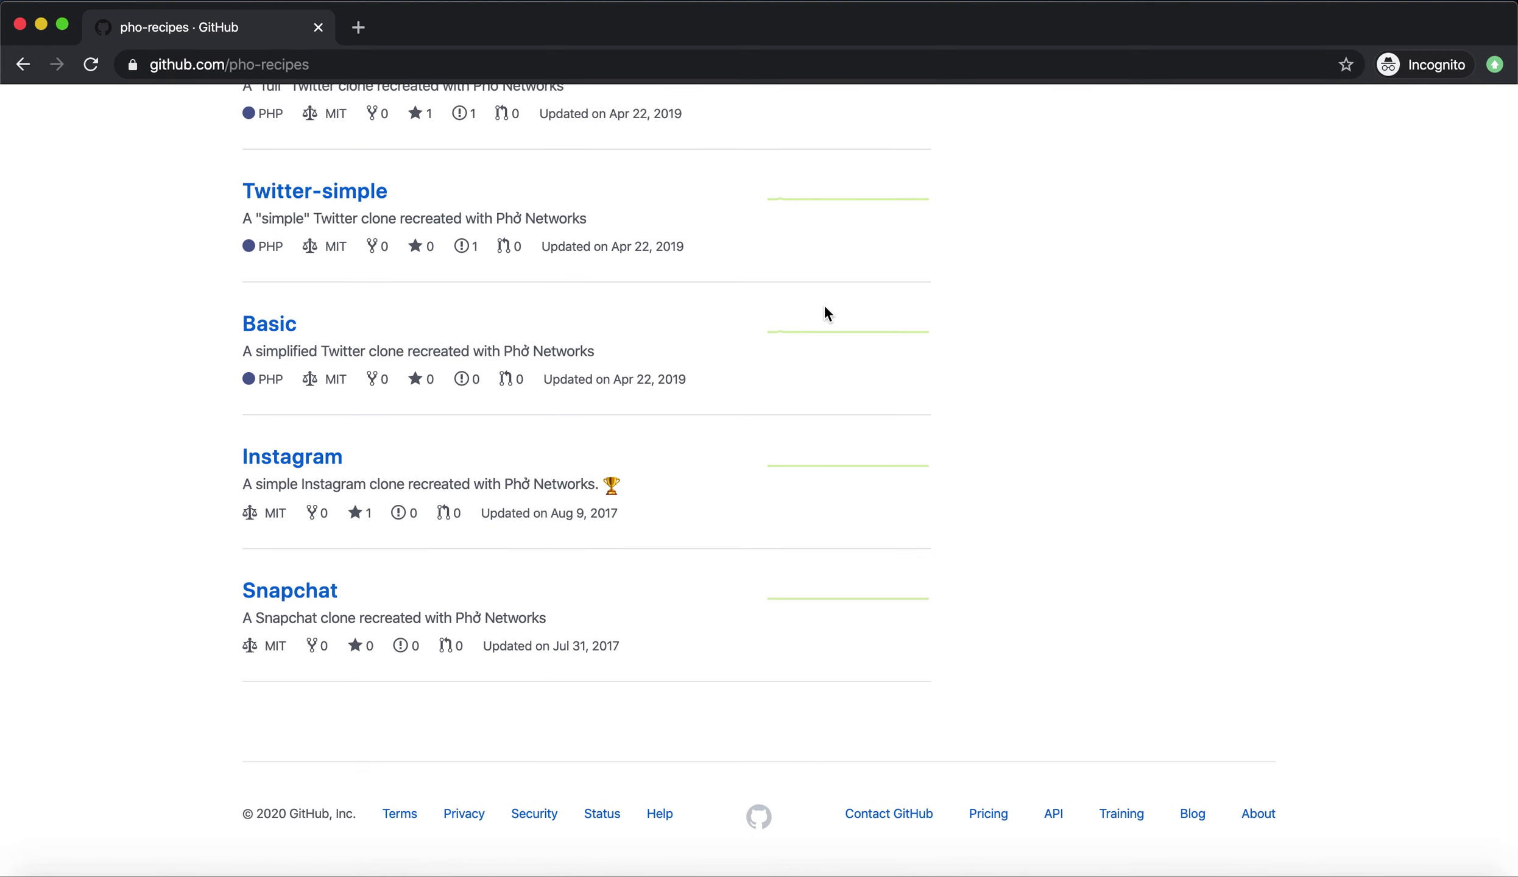
{"action": "scroll", "coordinate": [825, 307], "scroll_direction": "up", "scroll_amount": 6}
{"action": "left_click", "coordinate": [310, 313]}
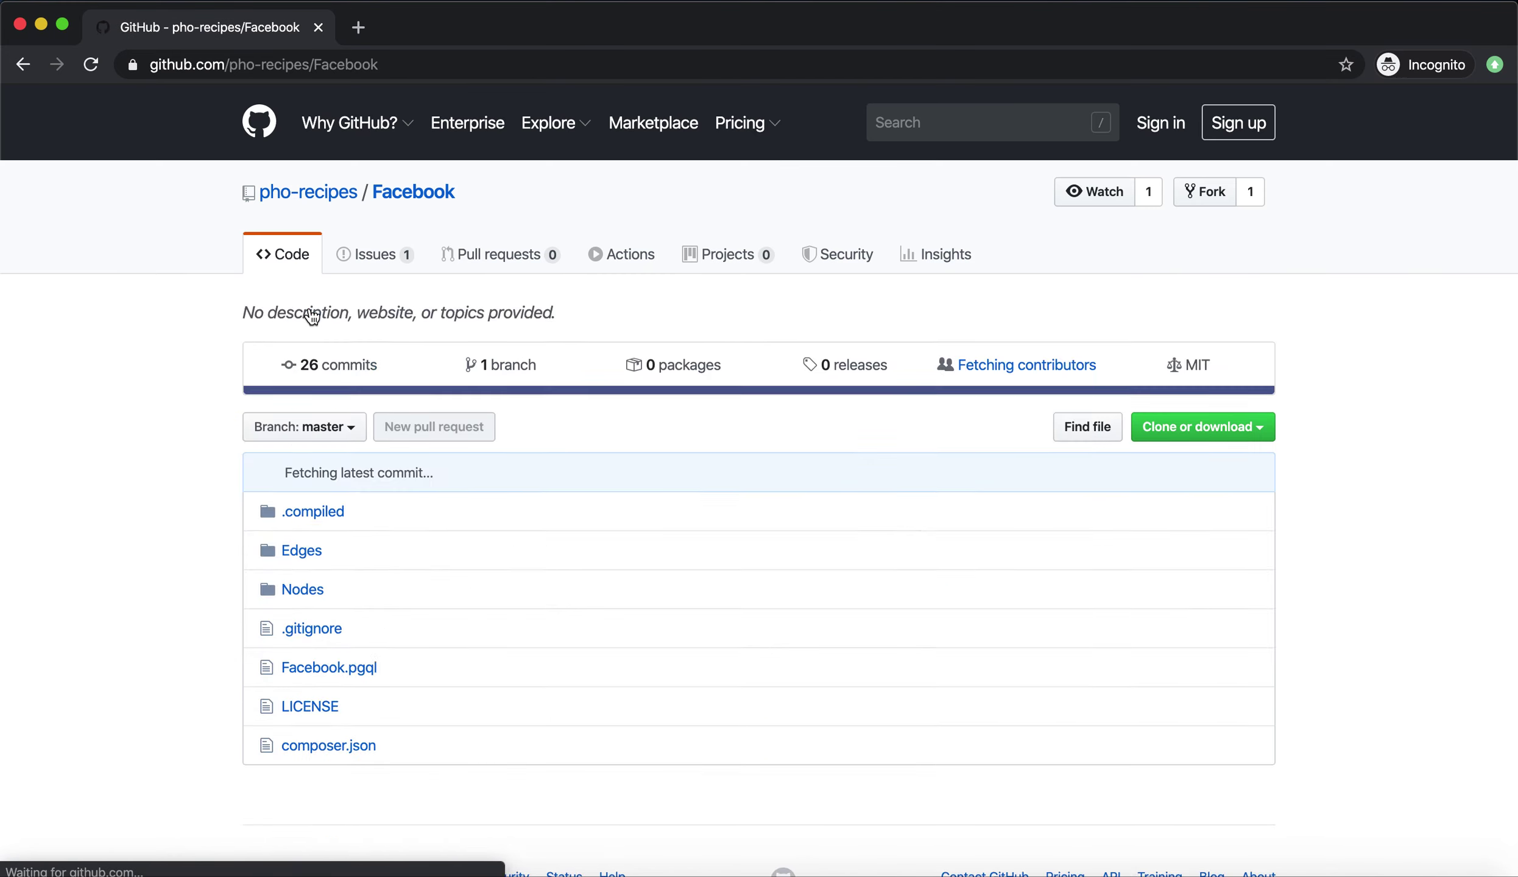
{"action": "scroll", "coordinate": [304, 322], "scroll_direction": "down", "scroll_amount": 5}
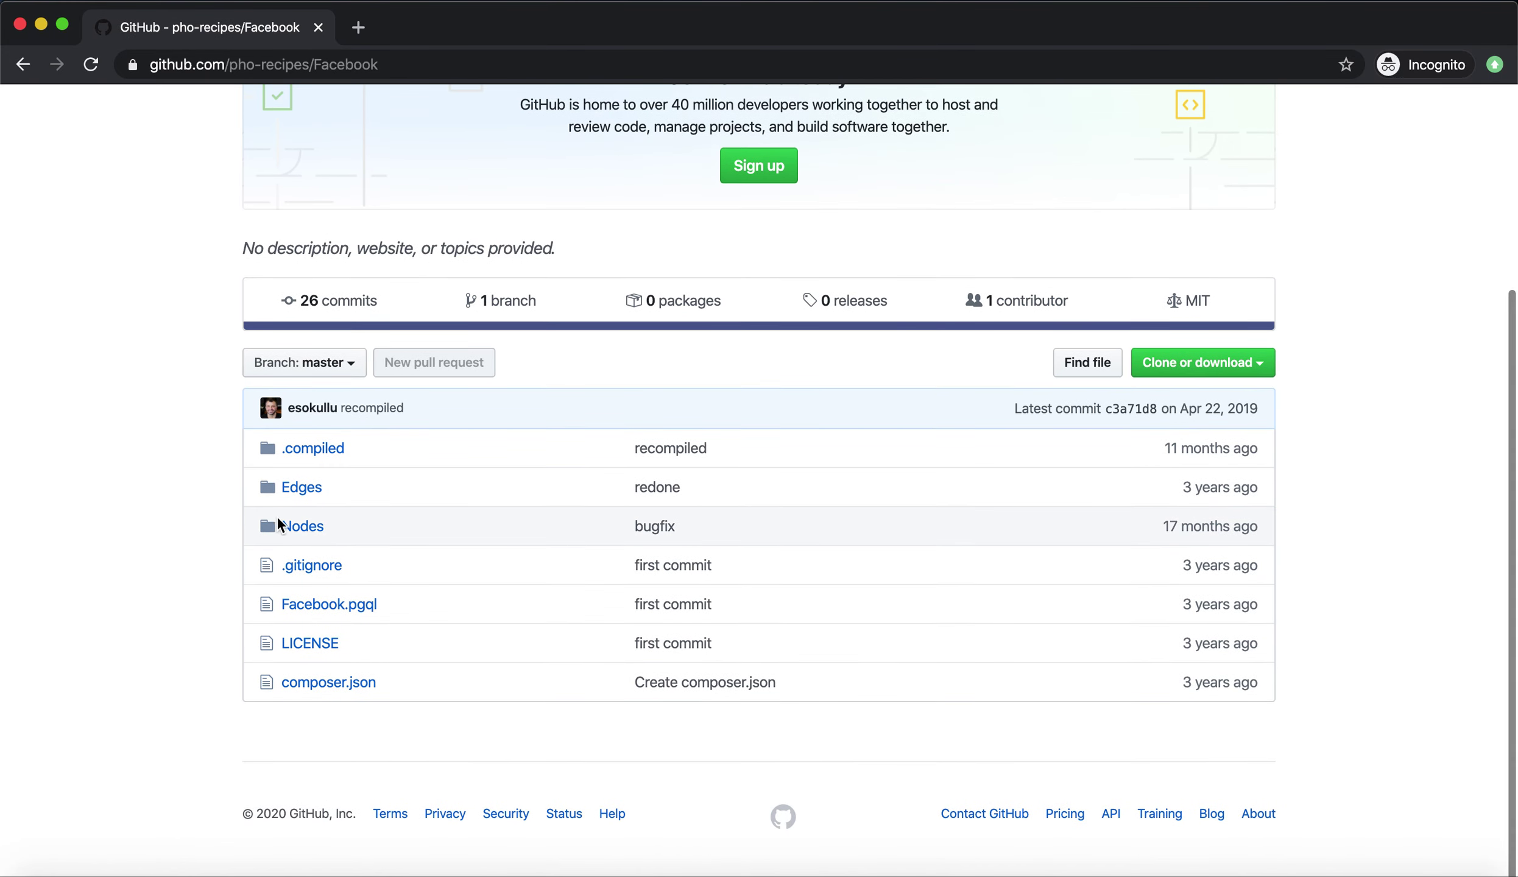
{"action": "left_click", "coordinate": [301, 534]}
{"action": "left_click", "coordinate": [314, 519]}
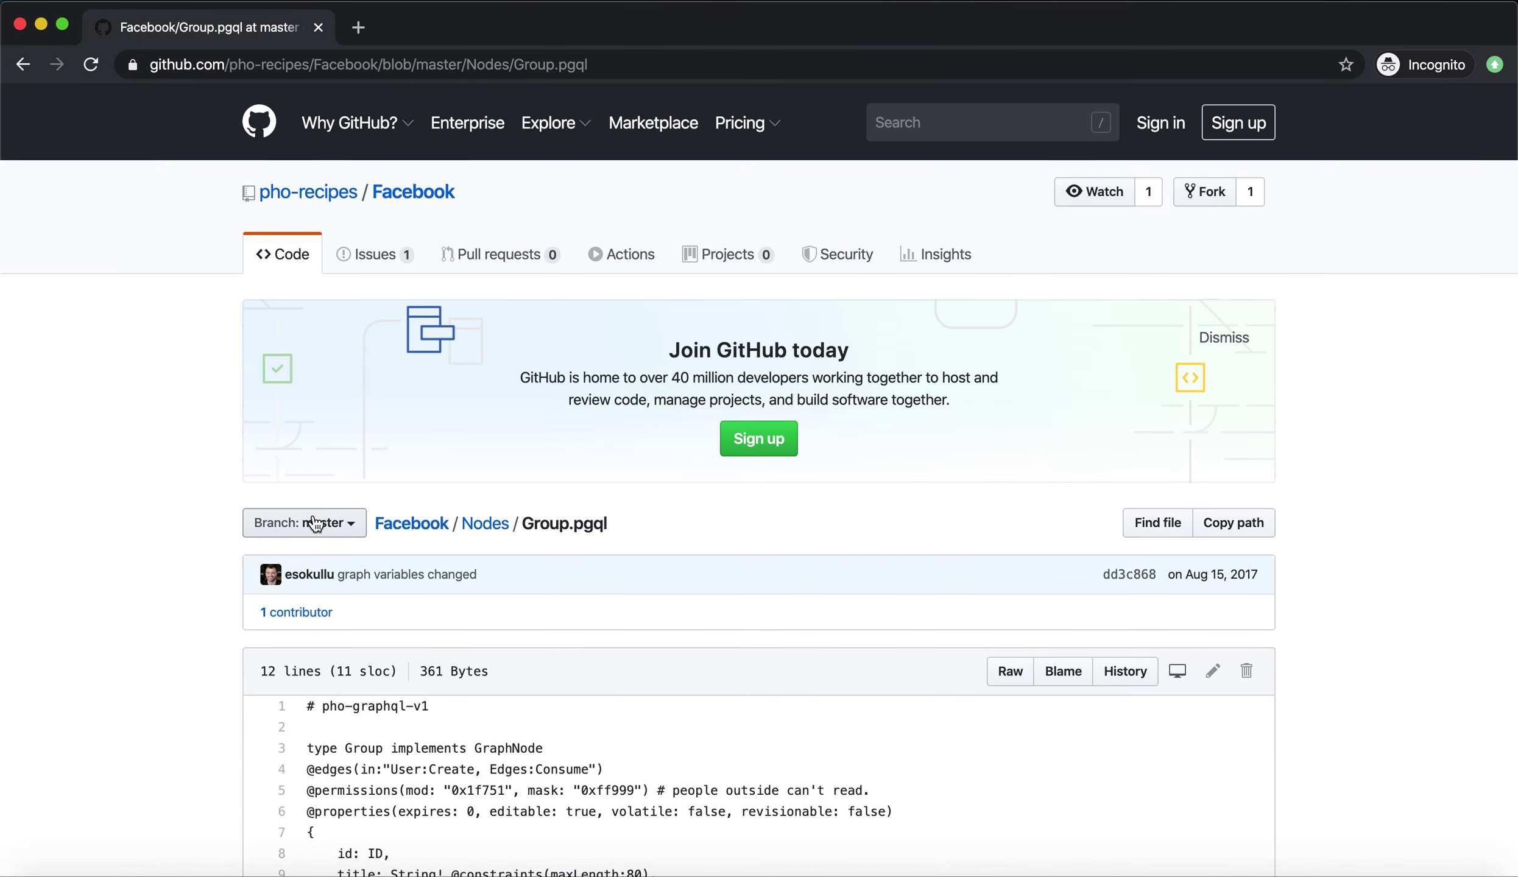
{"action": "scroll", "coordinate": [314, 523], "scroll_direction": "down", "scroll_amount": 5}
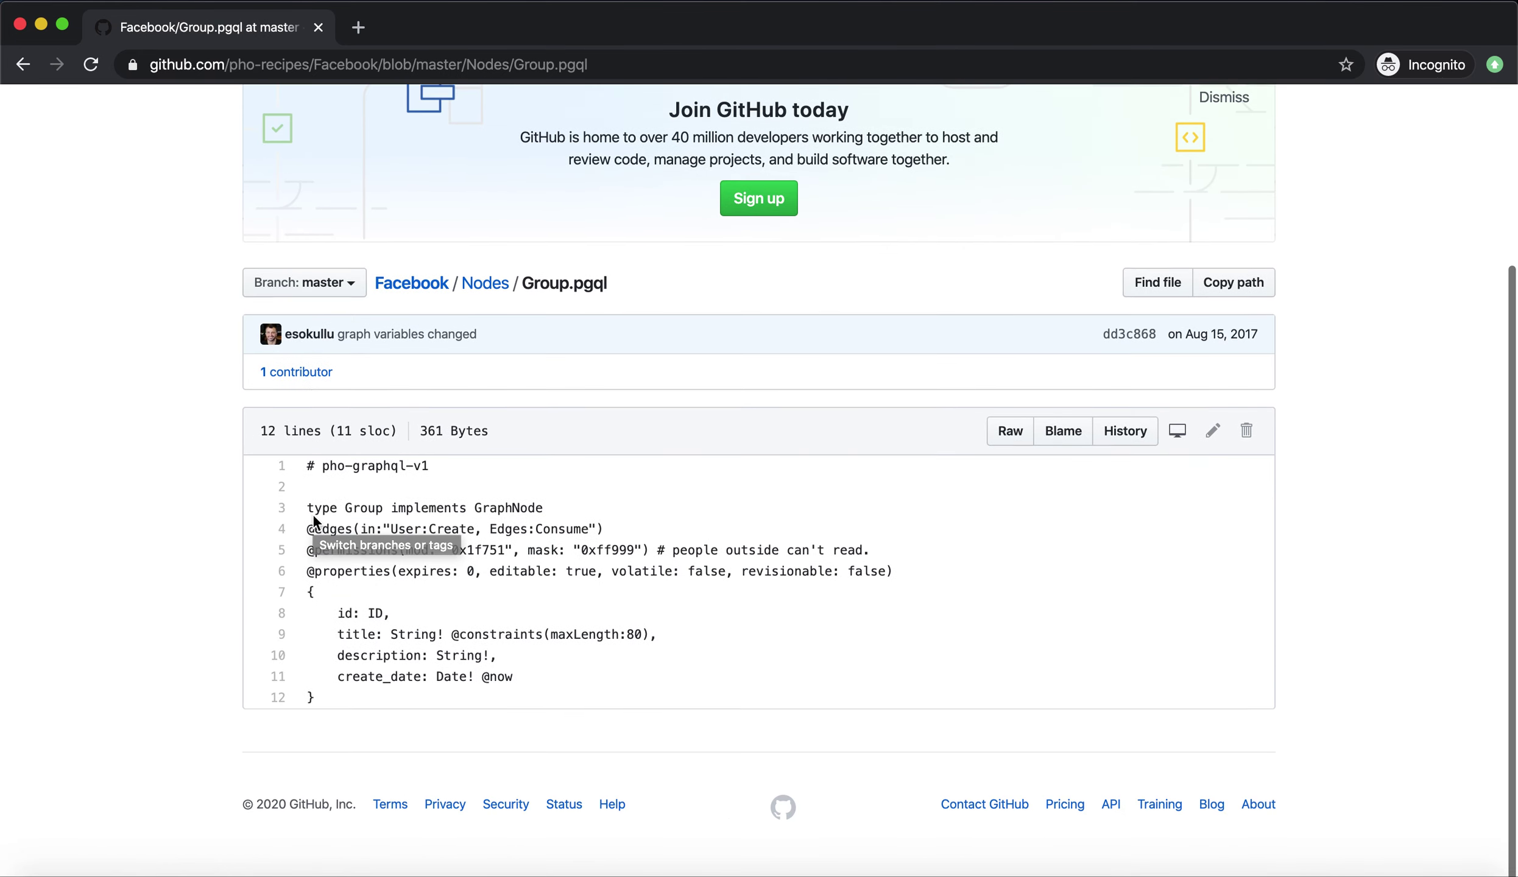
{"action": "scroll", "coordinate": [341, 244], "scroll_direction": "up", "scroll_amount": 5}
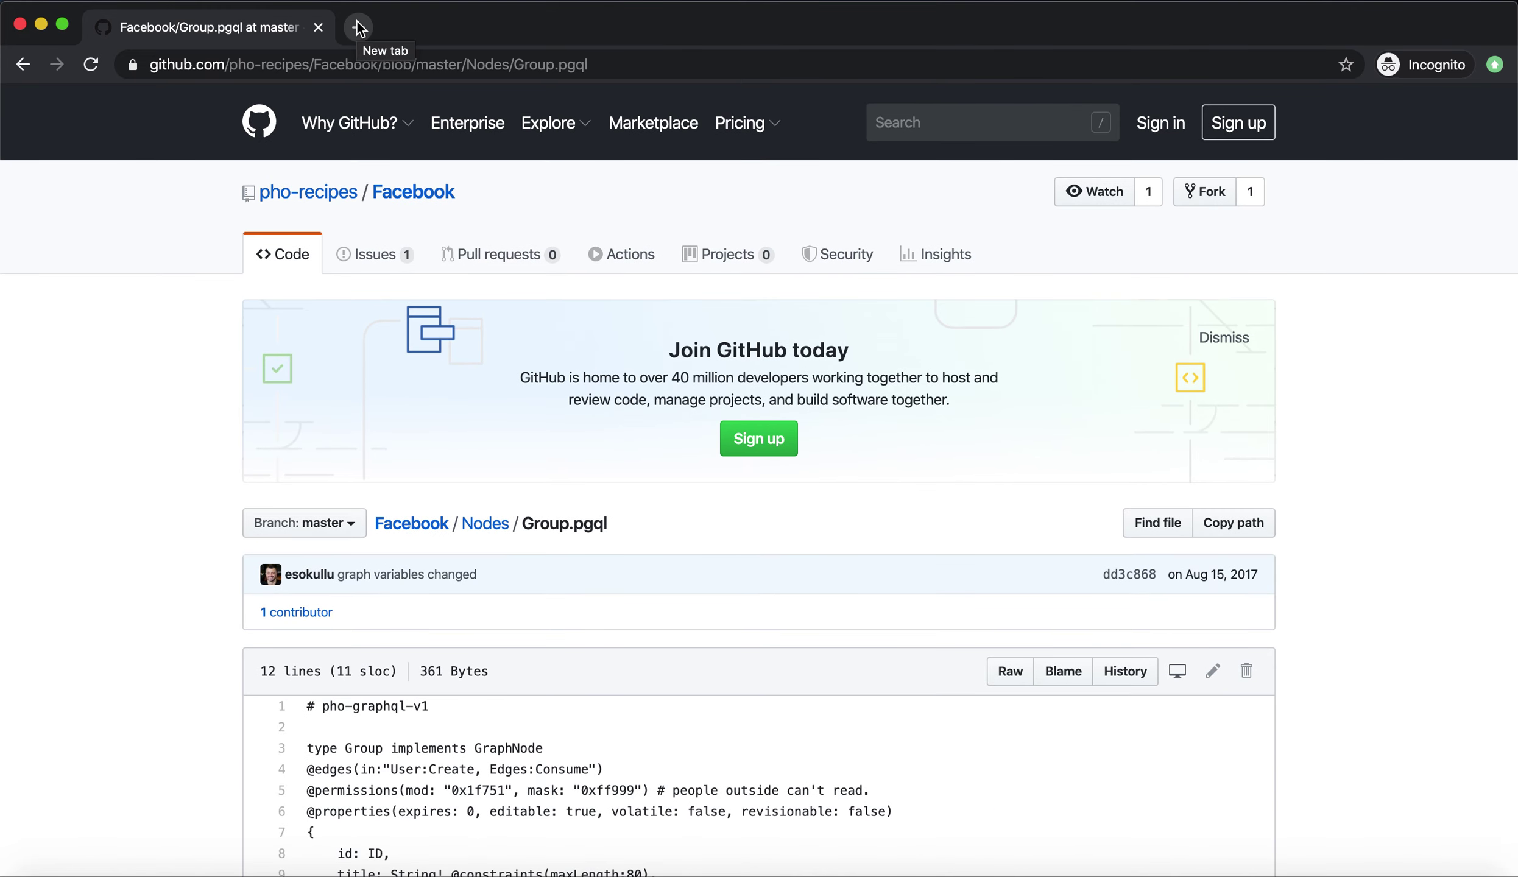
Open phonetworks.org in a new tab and go to its Gapp Designer page
{"action": "left_click", "coordinate": [358, 27]}
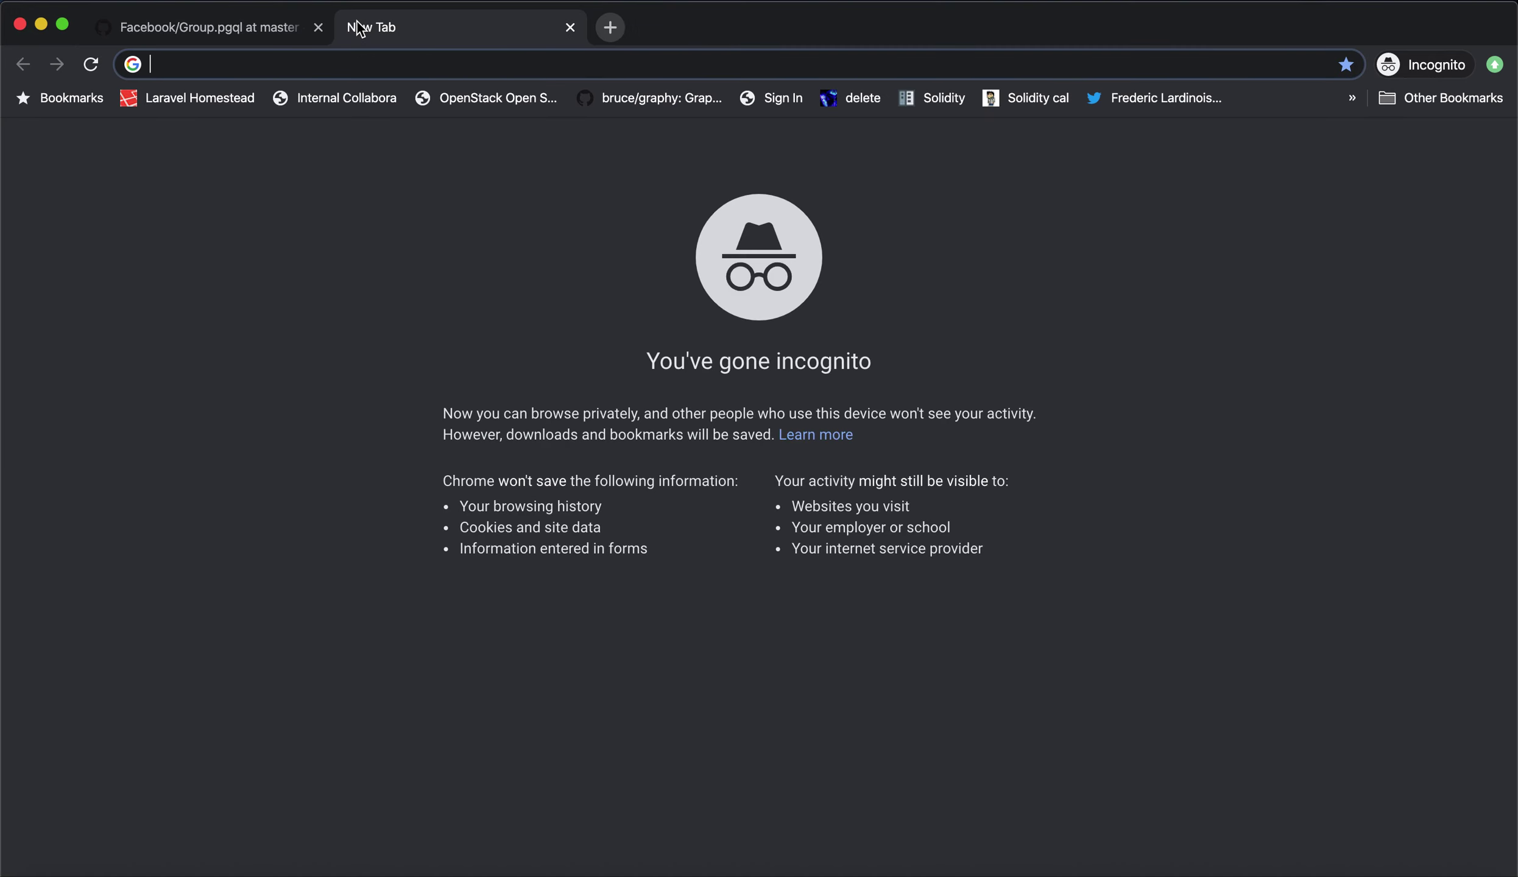
{"action": "type", "text": "www.ohn"}
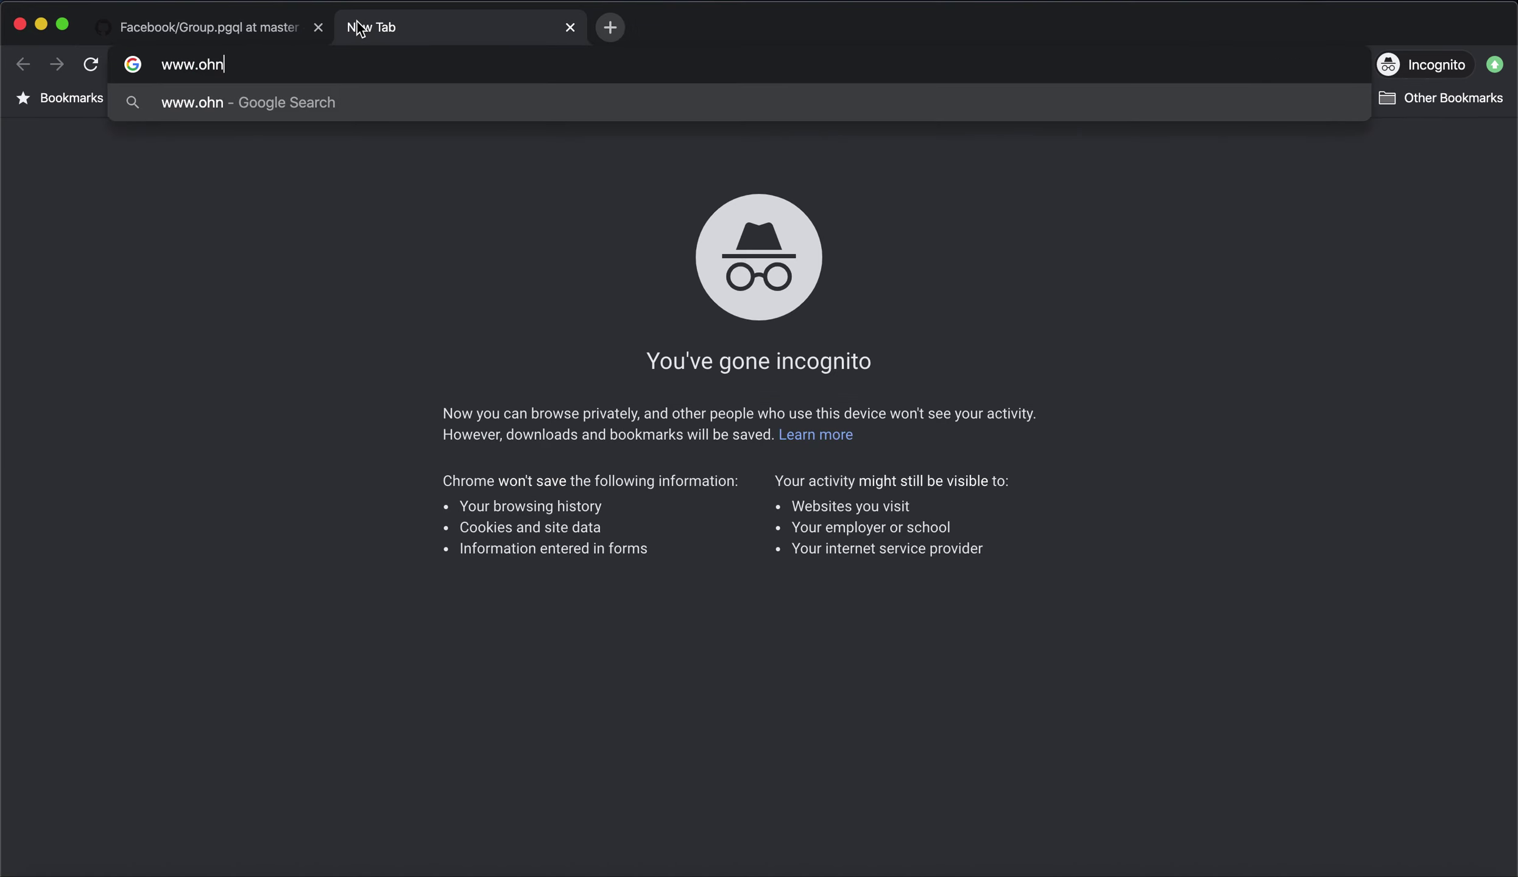
{"action": "key", "text": "BackSpace"}
{"action": "key", "text": "BackSpace"}
{"action": "key", "text": "BackSpace"}
{"action": "type", "text": "phon"}
{"action": "key", "text": "Return"}
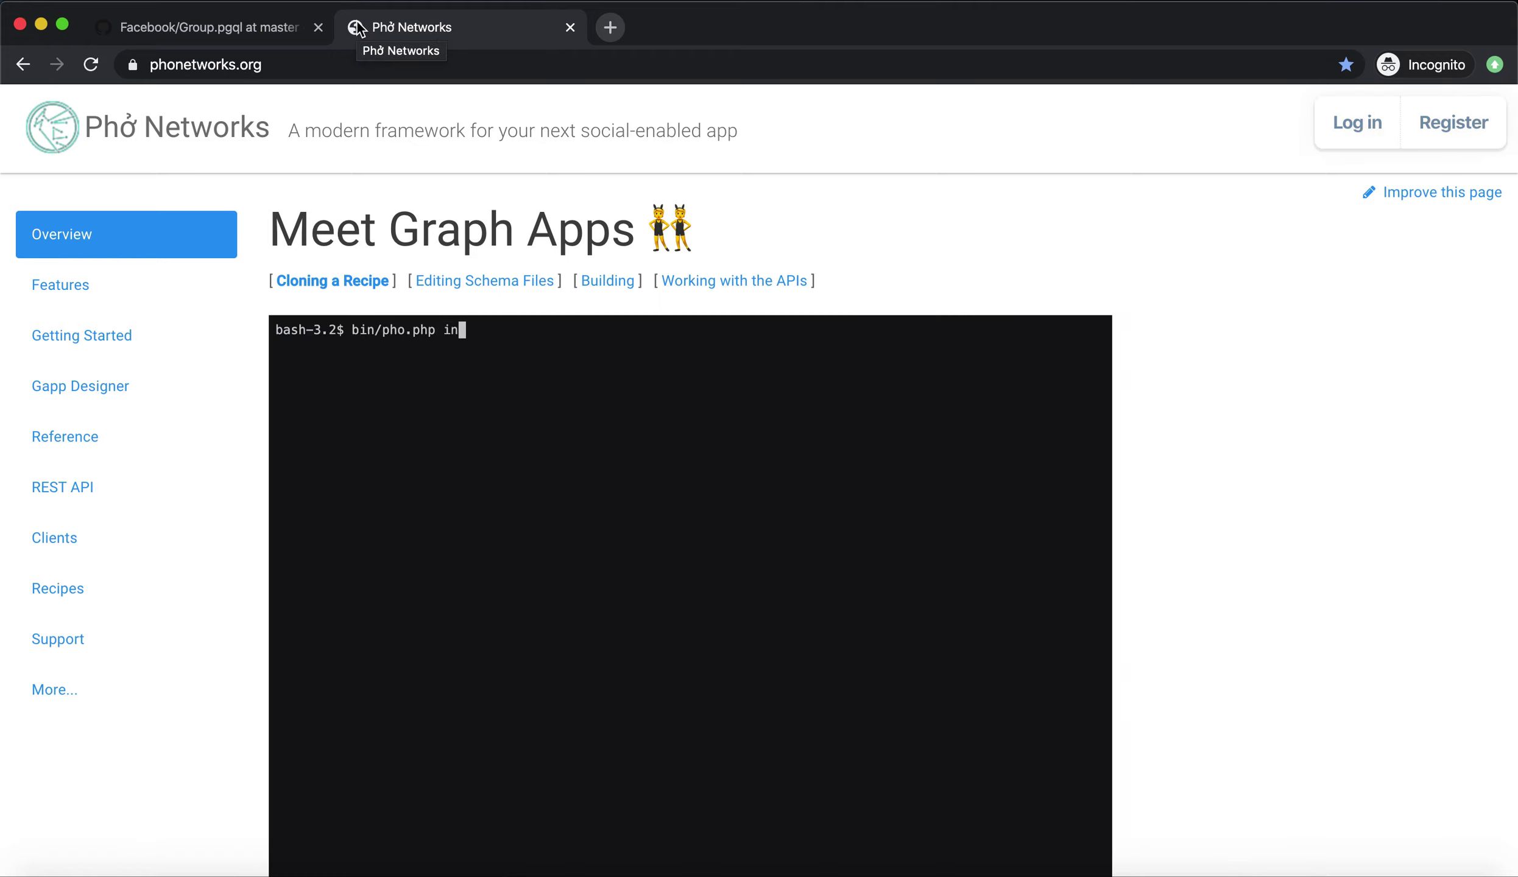
{"action": "left_click", "coordinate": [95, 397]}
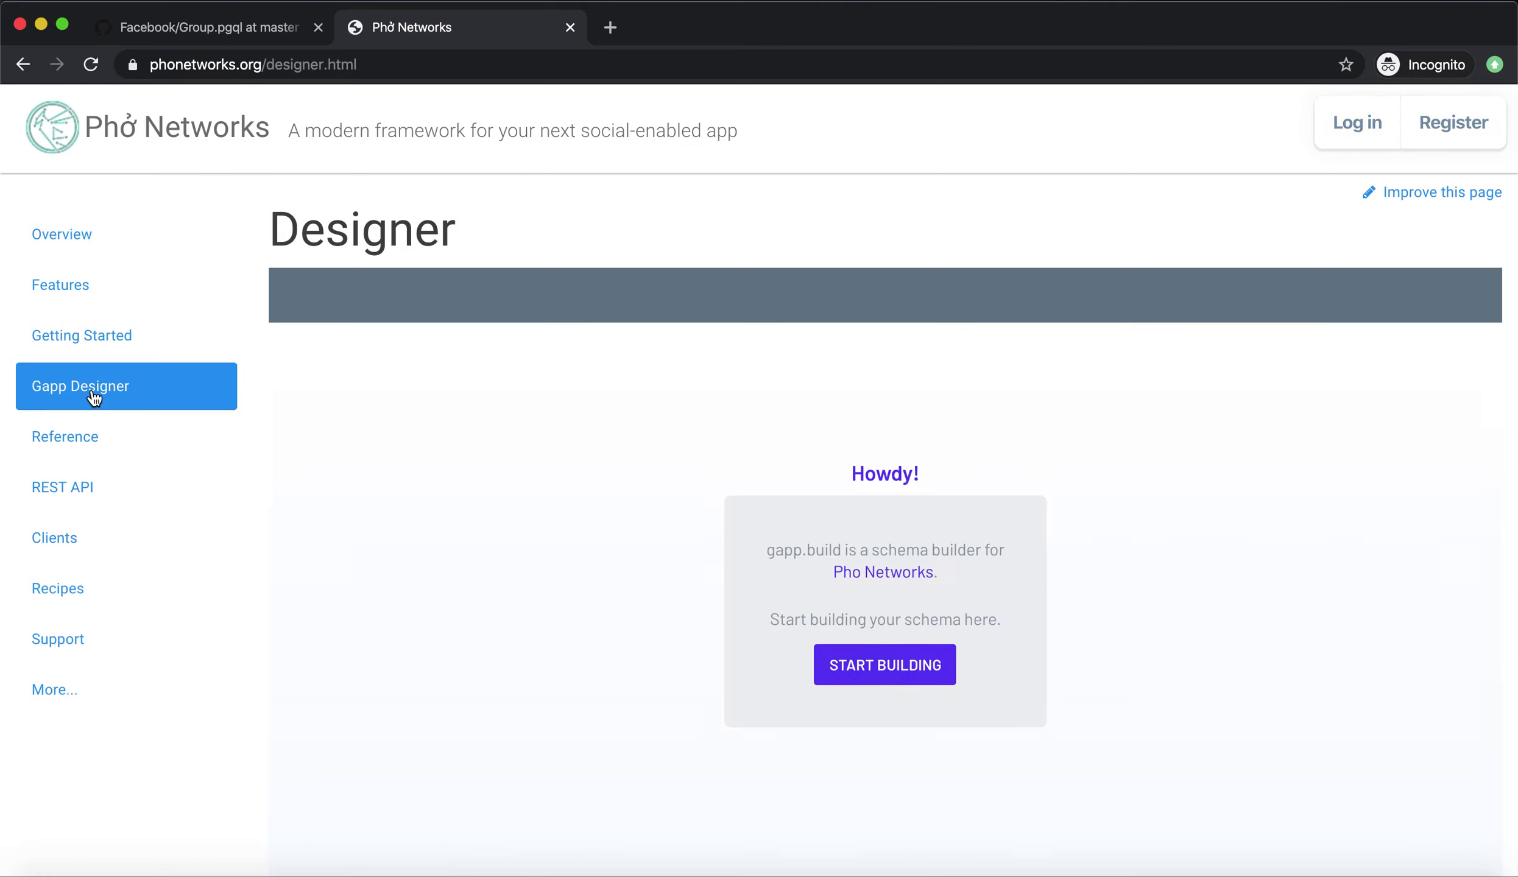
{"action": "scroll", "coordinate": [264, 258], "scroll_direction": "down", "scroll_amount": 2}
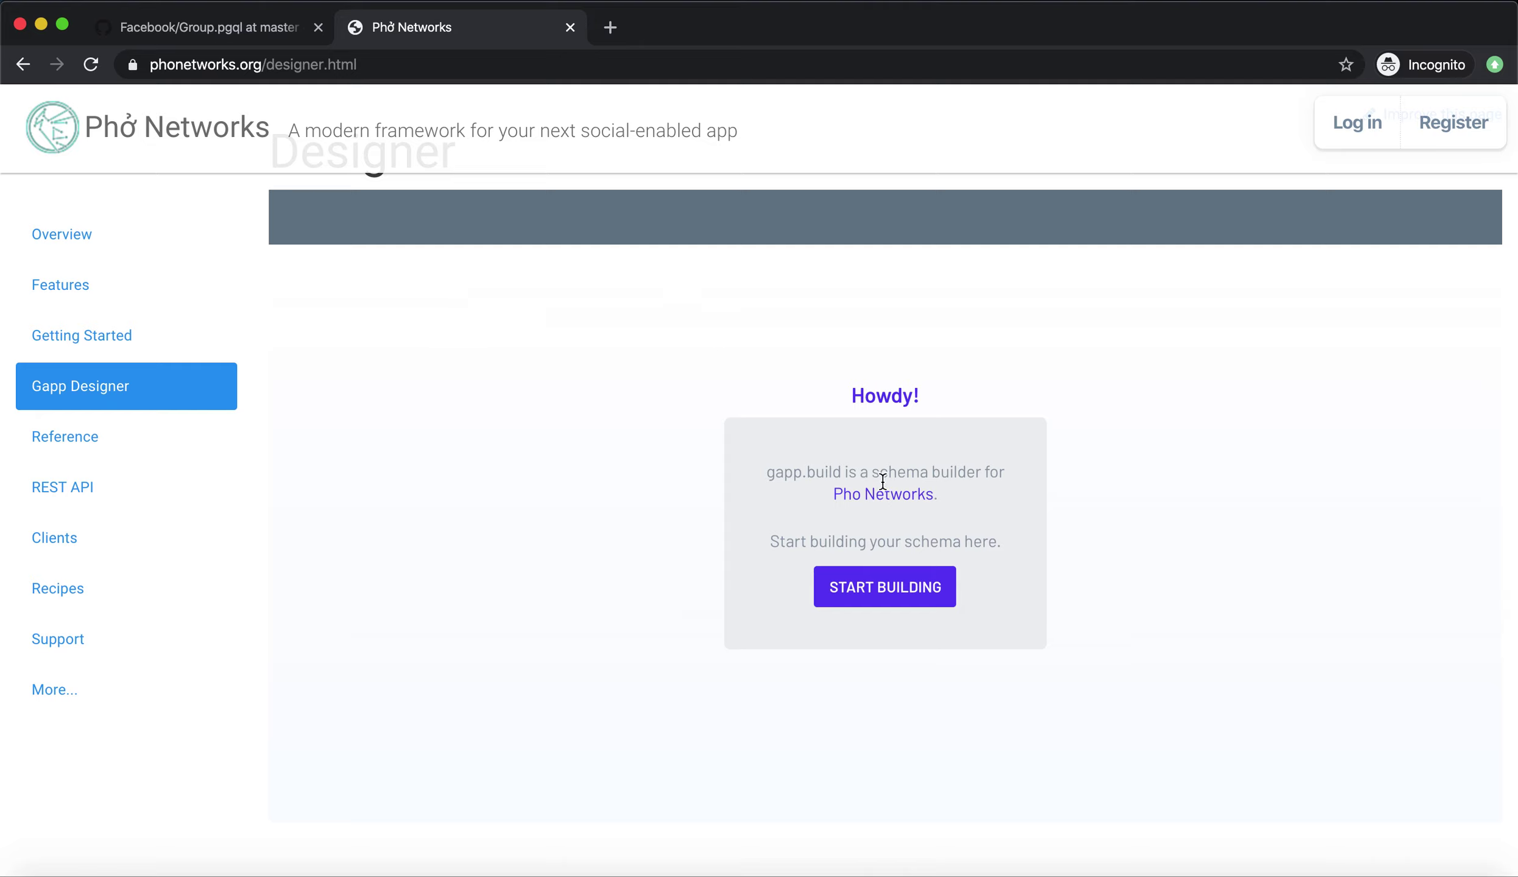
Start building a schema in the designer by creating a graph labelled GroupRoulette
{"action": "left_click", "coordinate": [896, 611]}
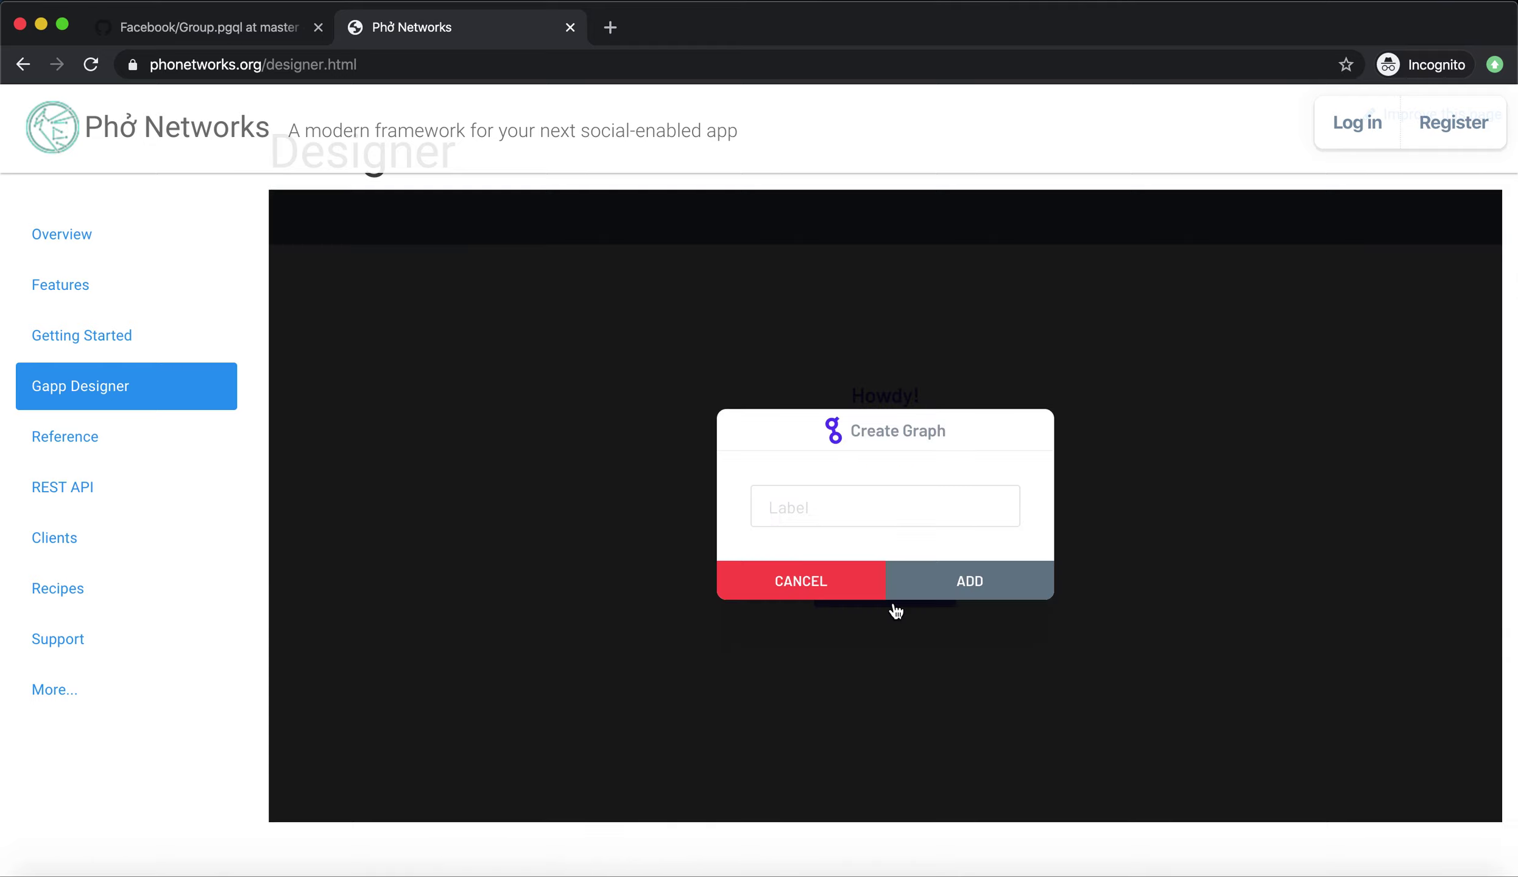
{"action": "type", "text": "Emai"}
{"action": "key", "text": "BackSpace"}
{"action": "key", "text": "BackSpace"}
{"action": "key", "text": "BackSpace"}
{"action": "key", "text": "BackSpace"}
{"action": "type", "text": "GroupRoulette"}
{"action": "key", "text": "Return"}
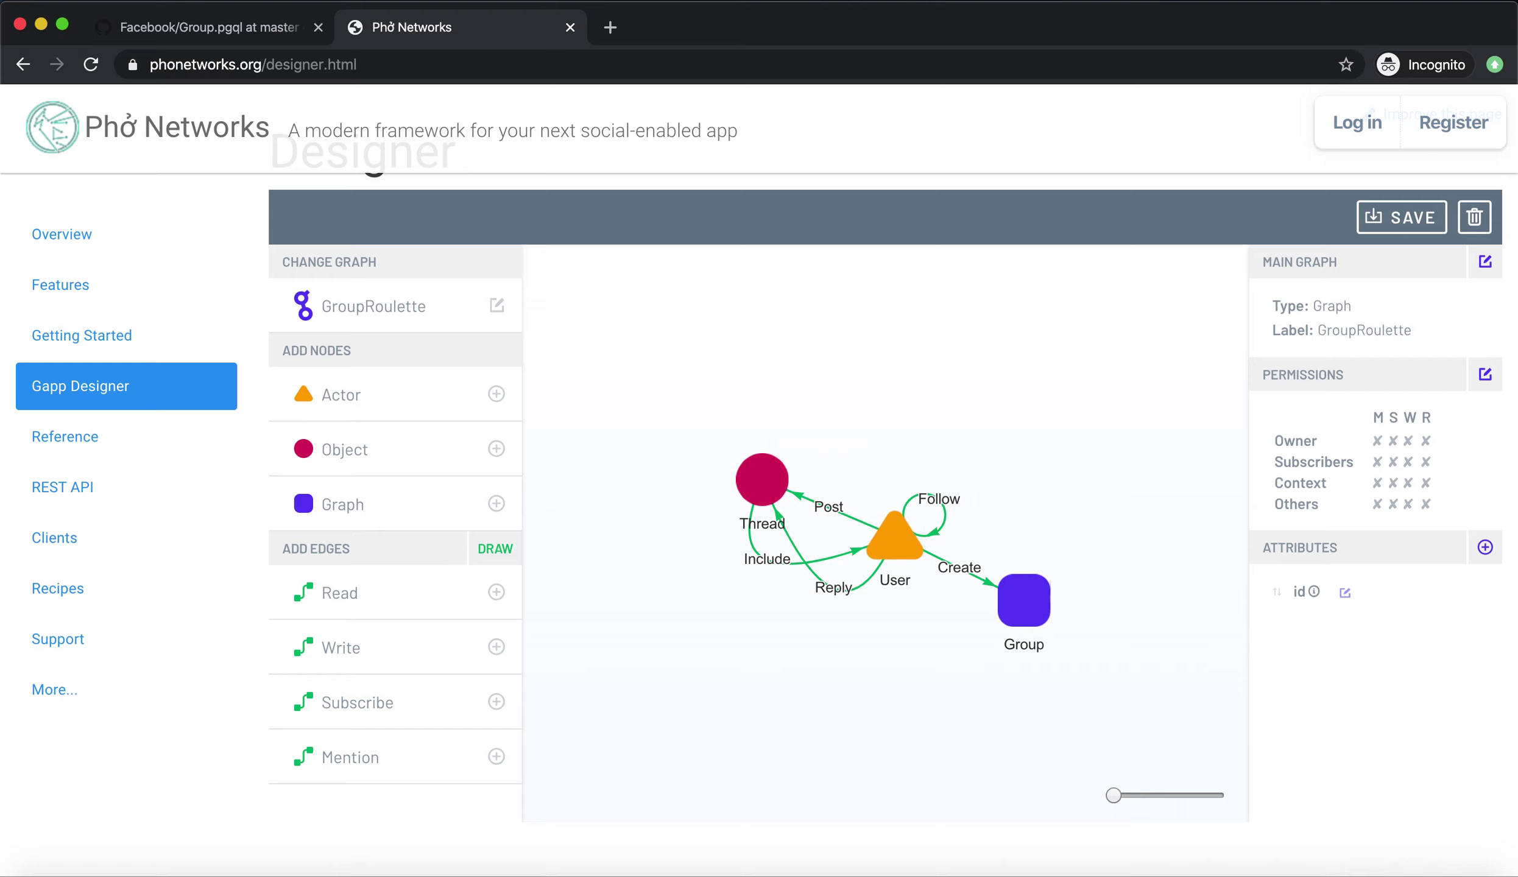
Examine the types and properties of the User and Thread nodes and the Post, Include and Reply edges between them
{"action": "left_click", "coordinate": [884, 551]}
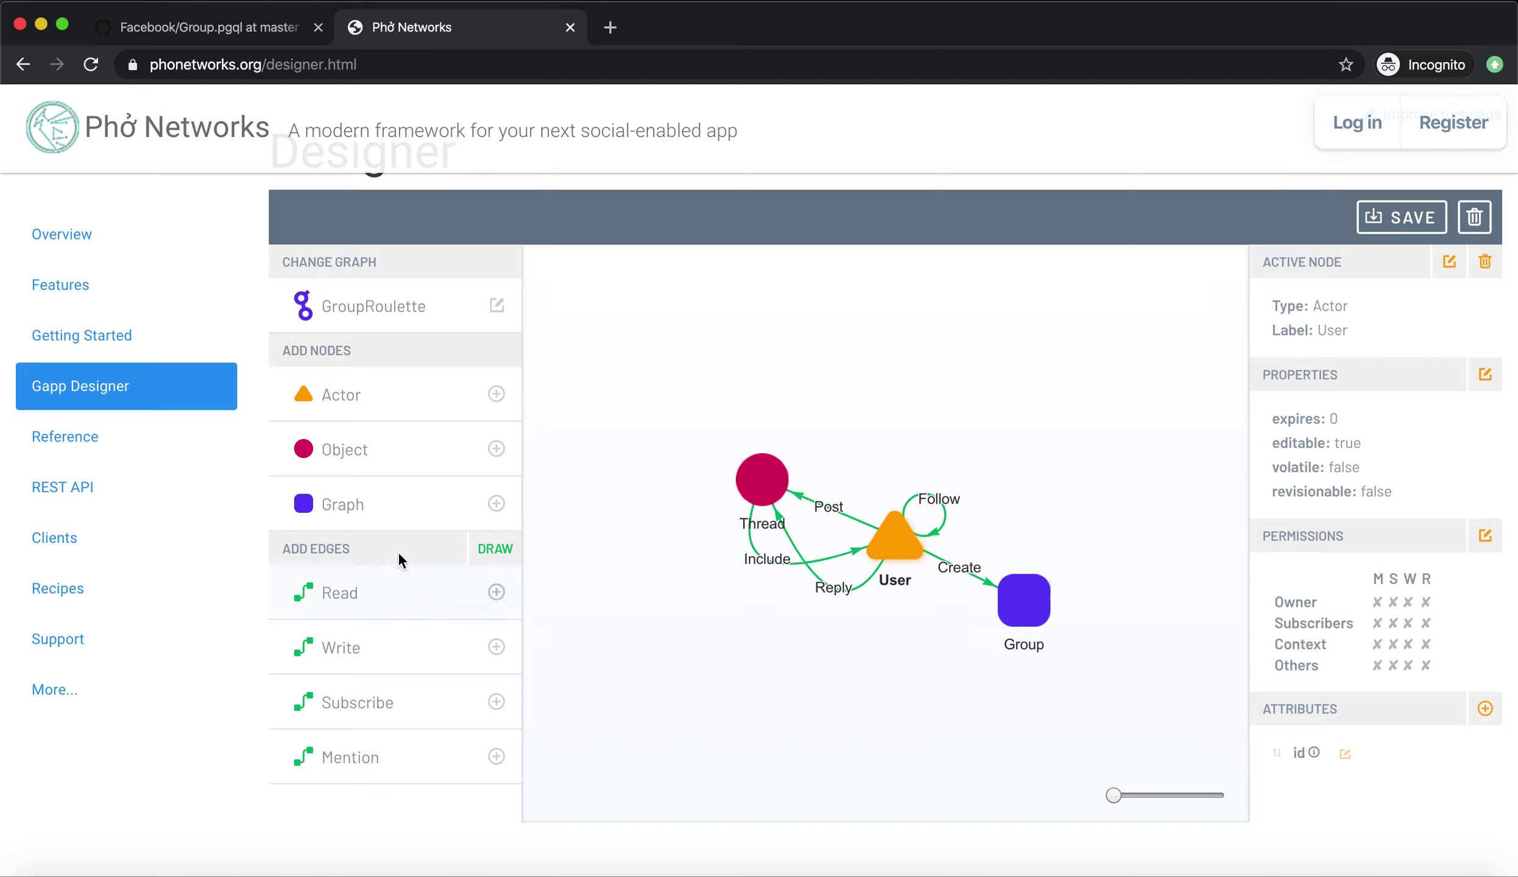
{"action": "left_click", "coordinate": [847, 514]}
{"action": "triple_click", "coordinate": [1330, 308]}
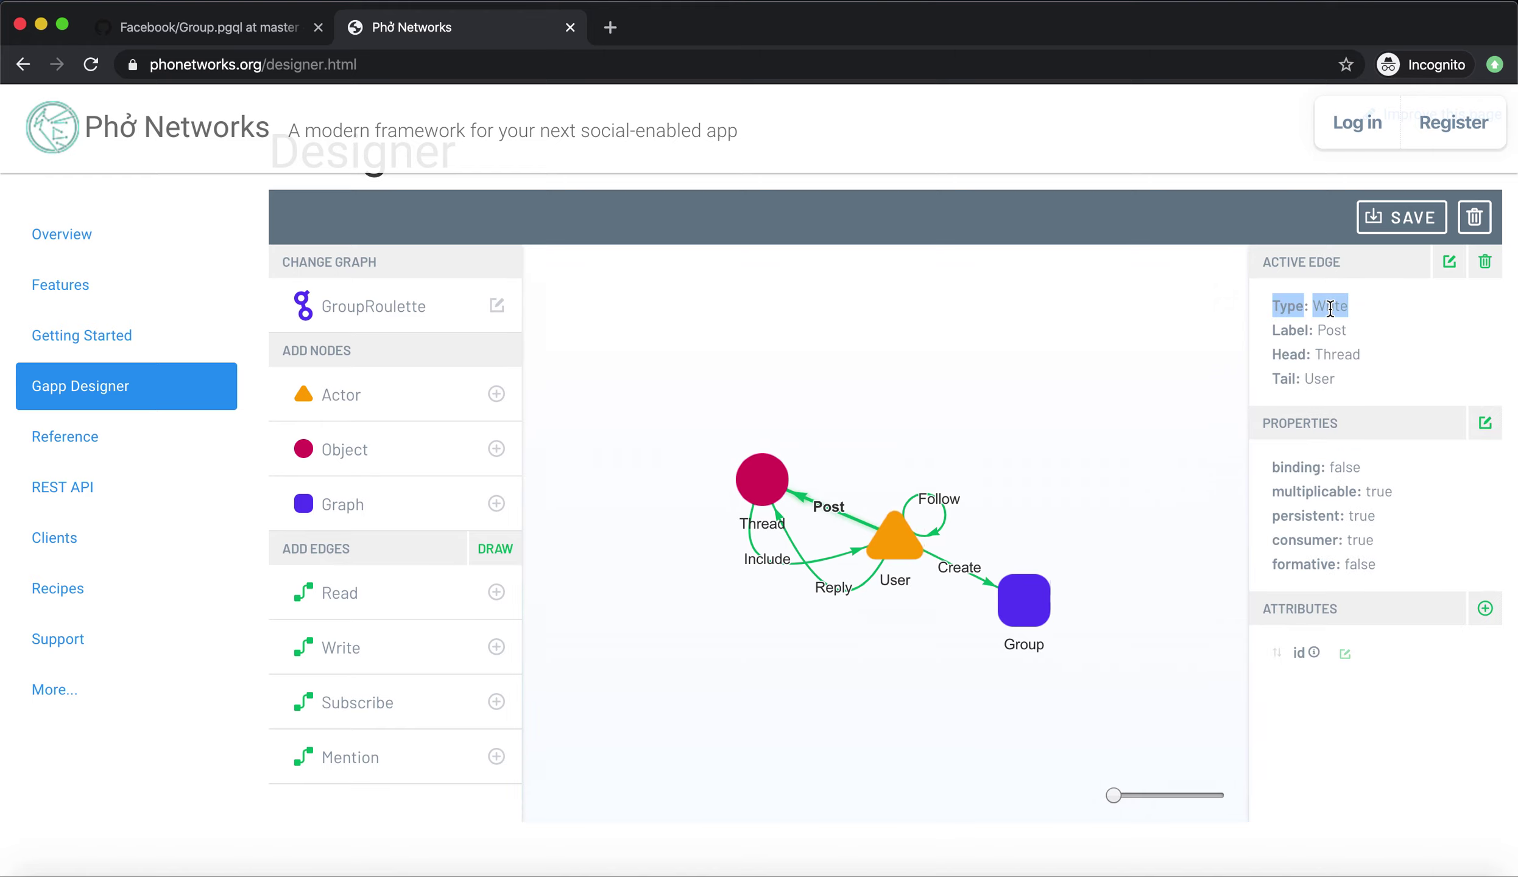
{"action": "left_click", "coordinate": [875, 487]}
{"action": "left_click", "coordinate": [906, 531]}
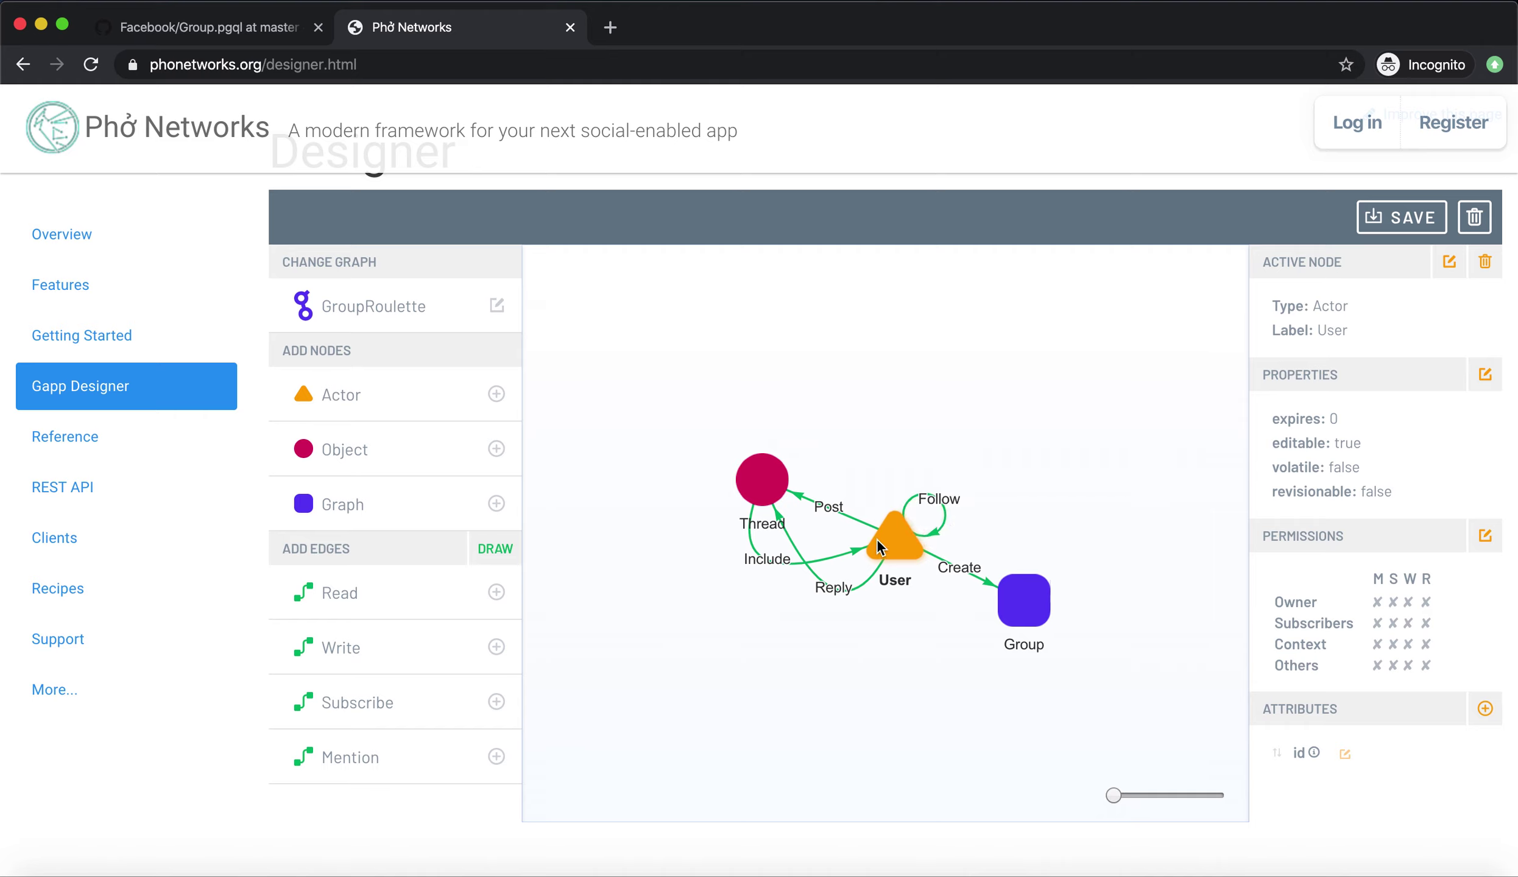
{"action": "left_click", "coordinate": [841, 555]}
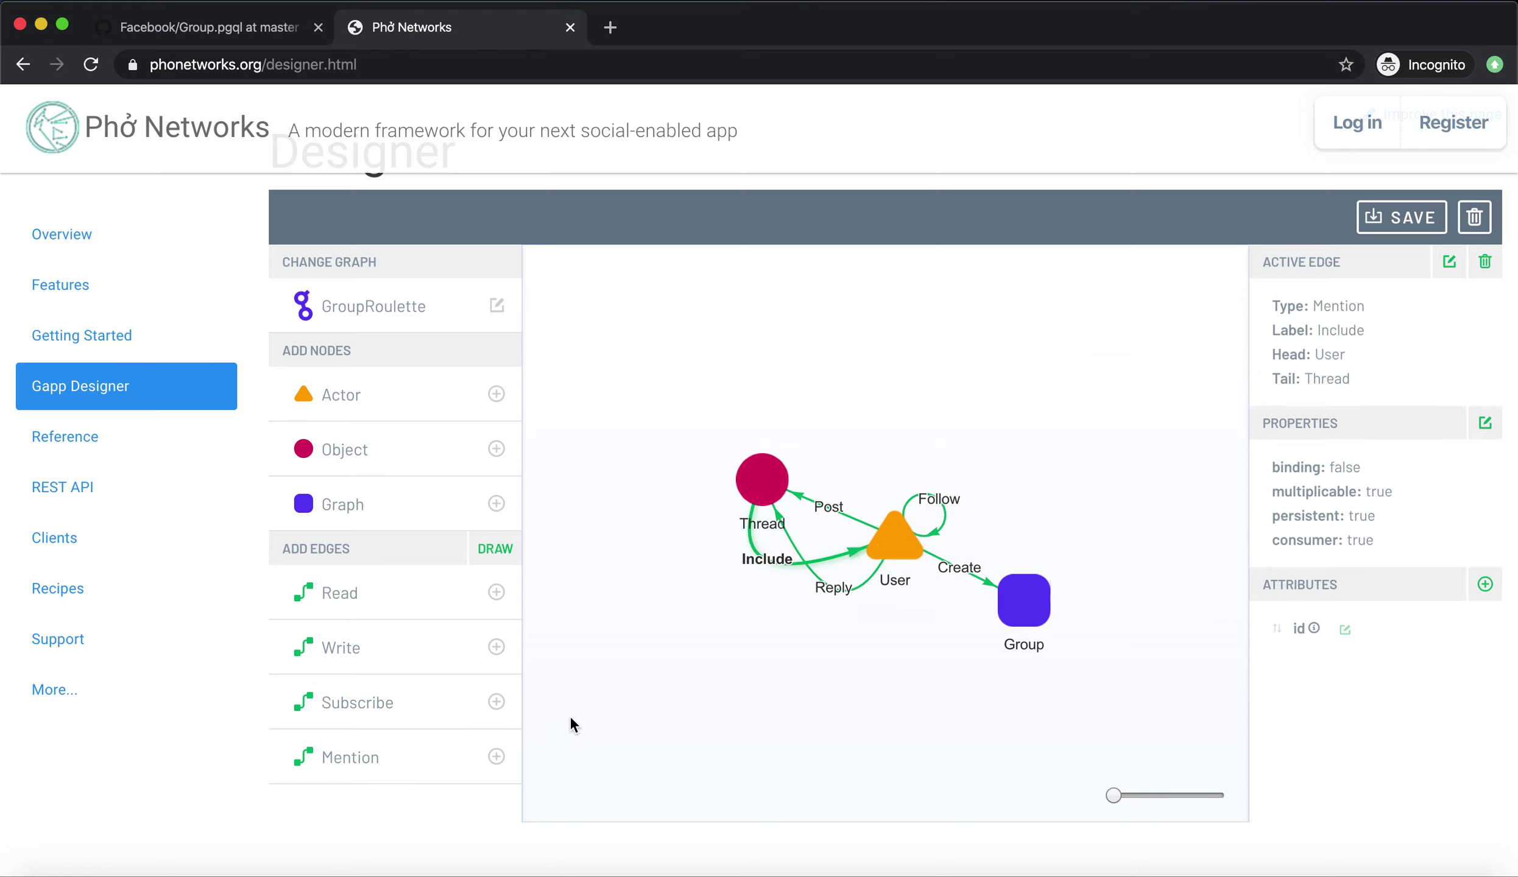
{"action": "left_click", "coordinate": [764, 487]}
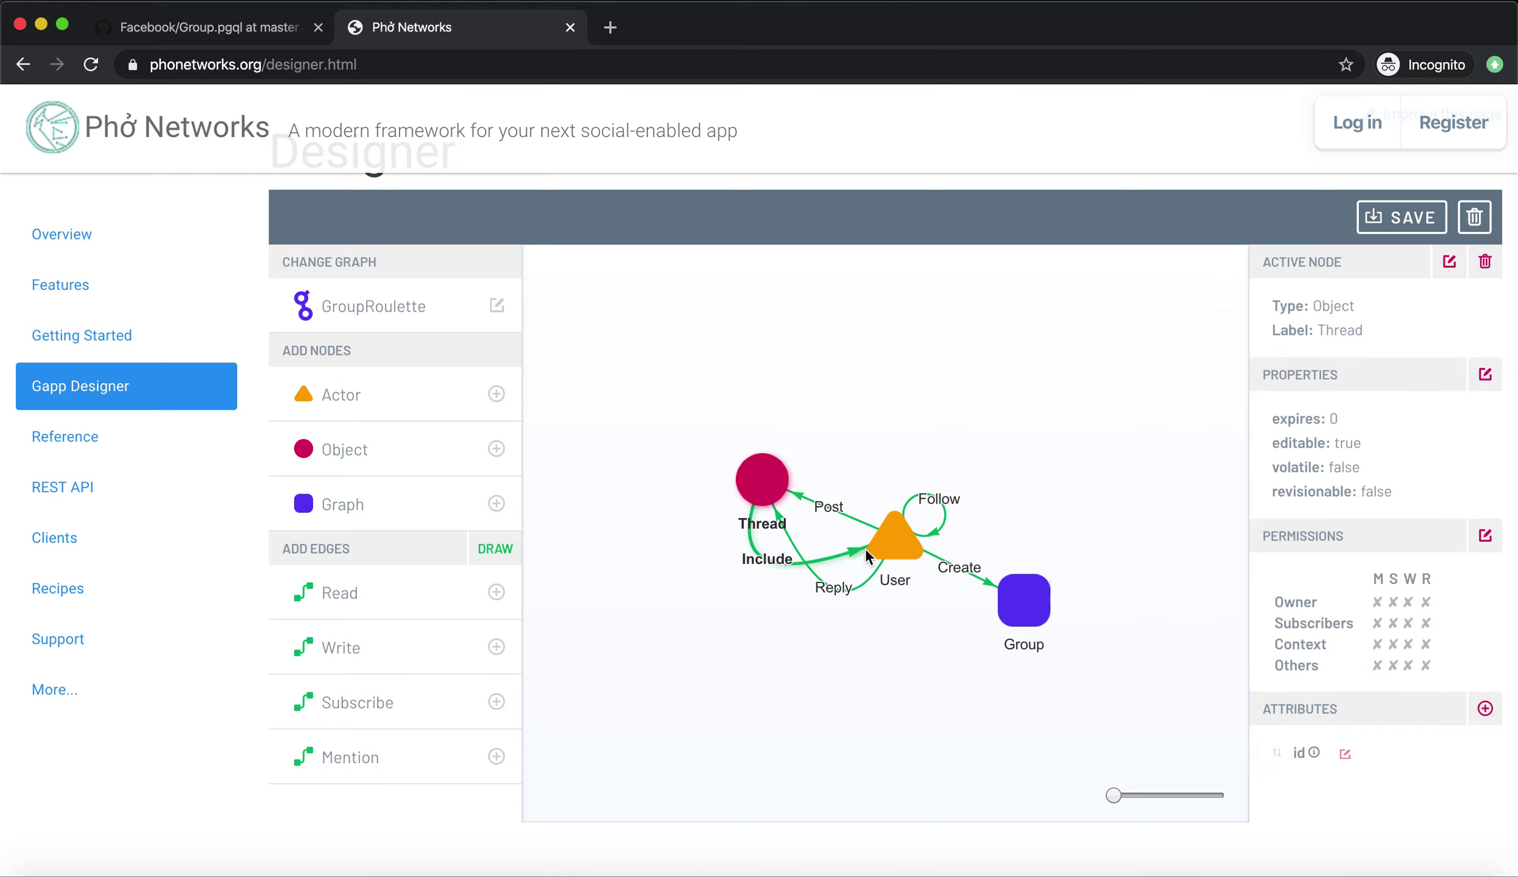
{"action": "left_click", "coordinate": [875, 581]}
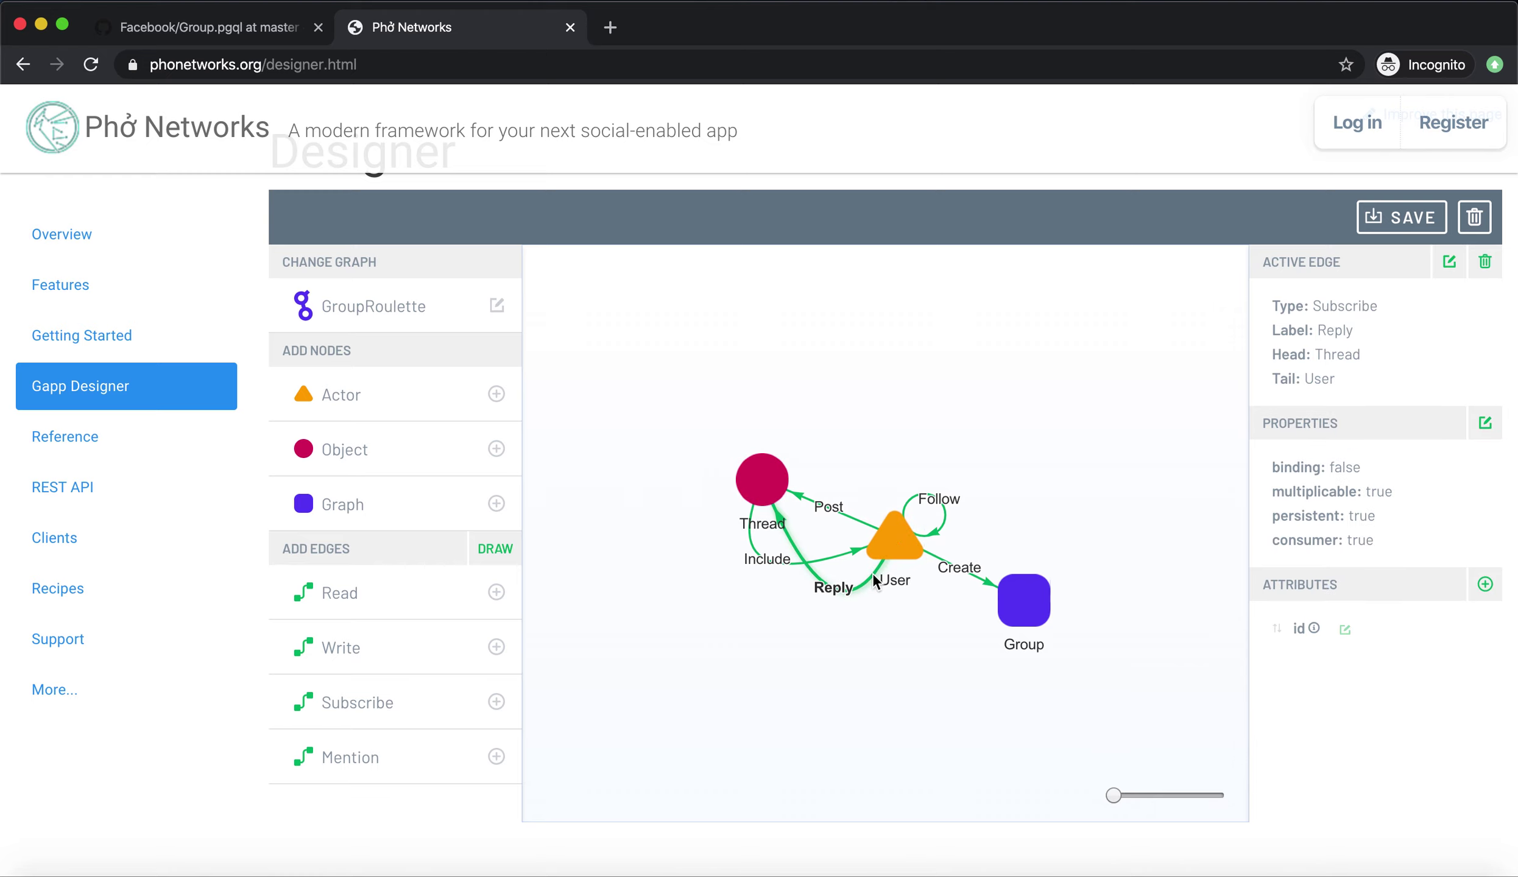
{"action": "left_click", "coordinate": [861, 525]}
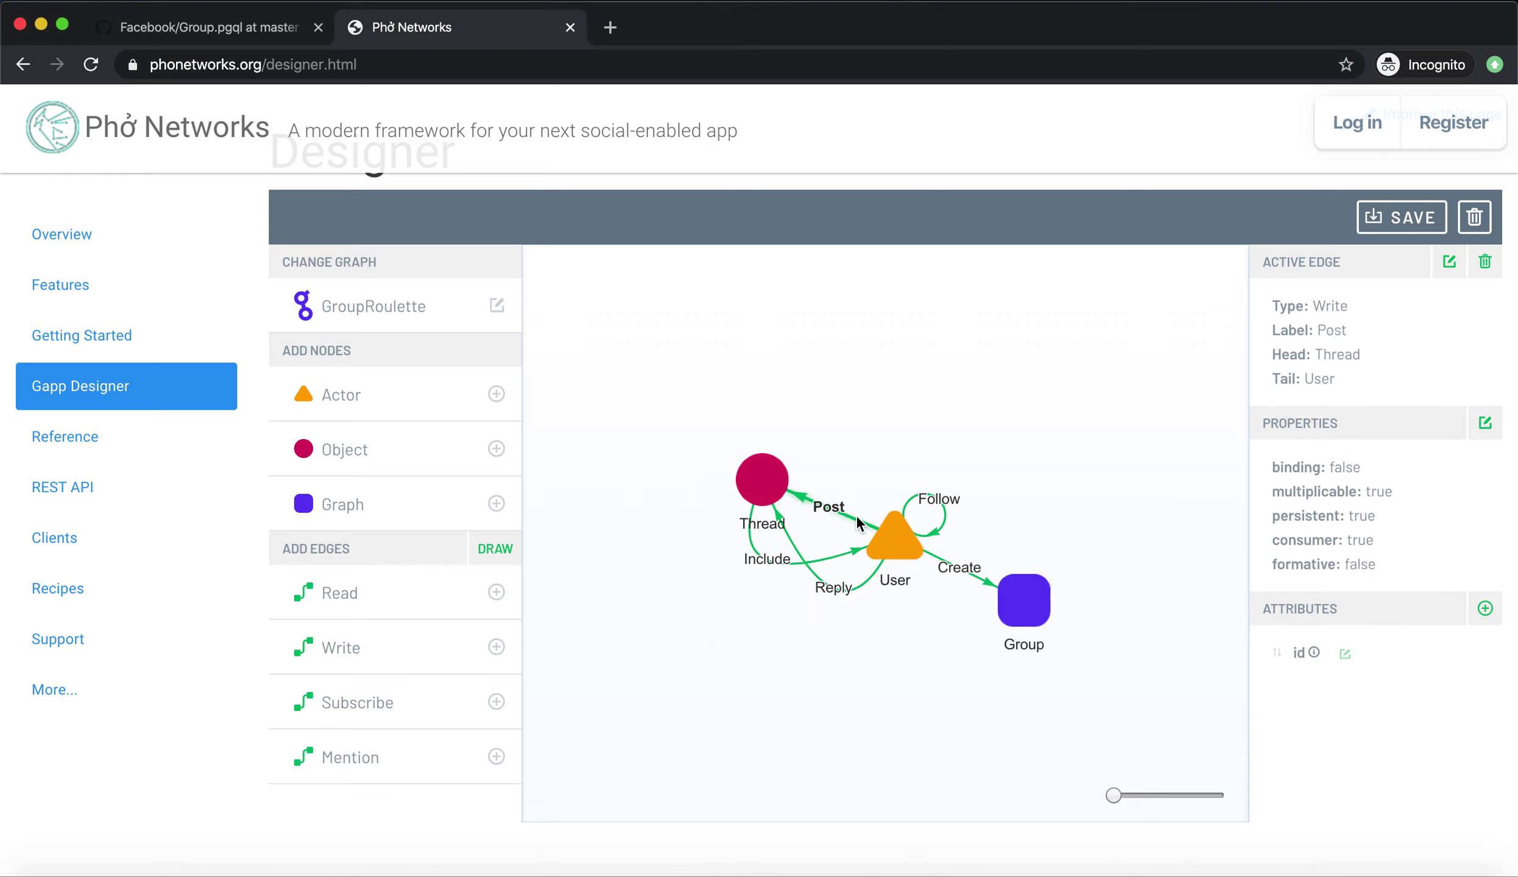
{"action": "left_click", "coordinate": [856, 584]}
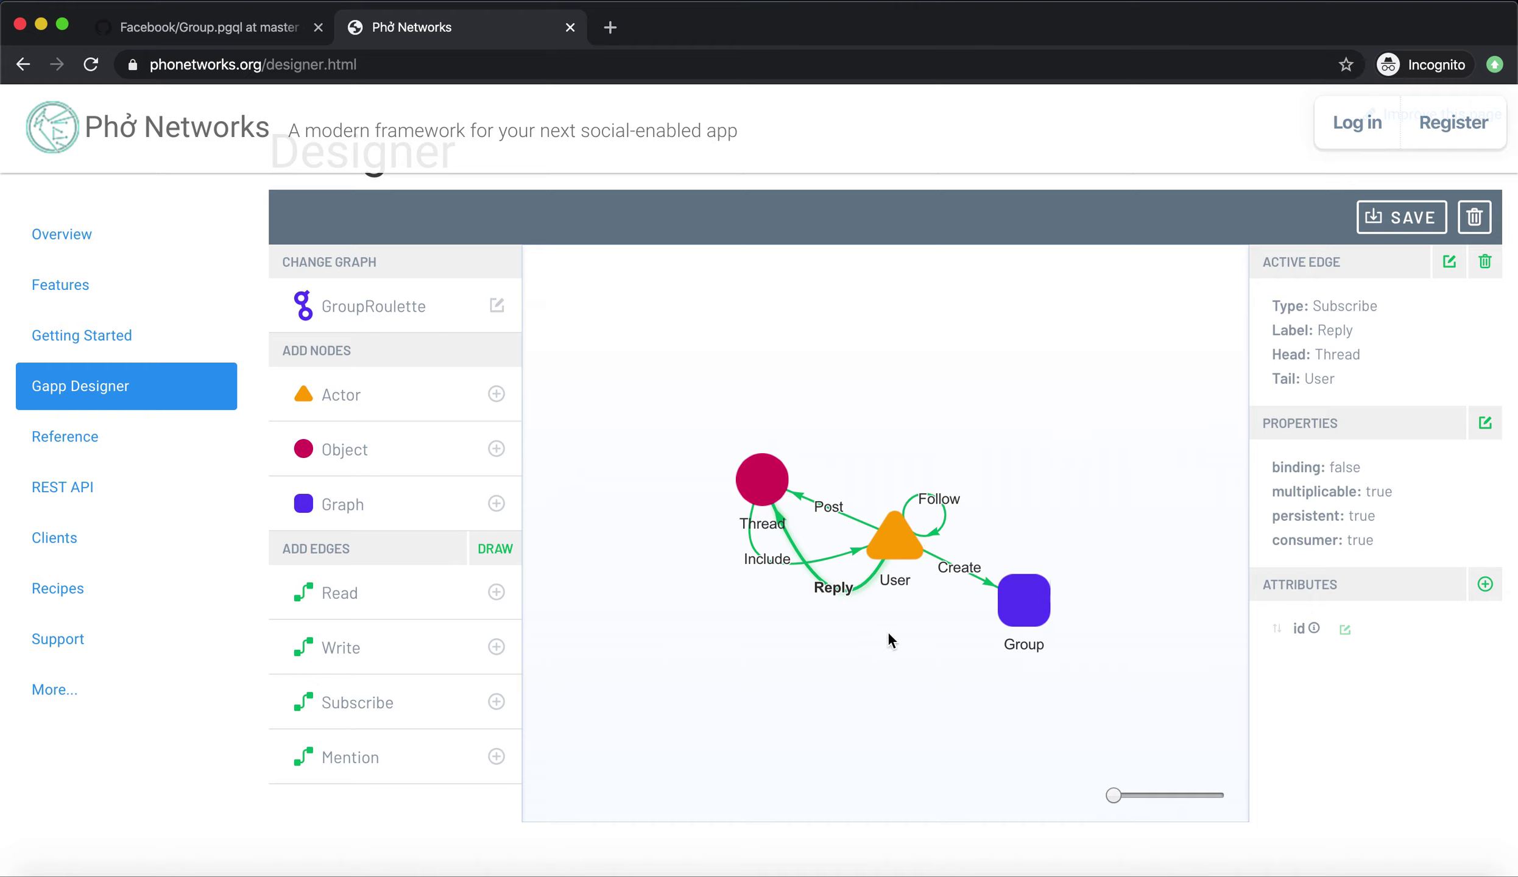
Start over by discarding the existing graph, and create an empty one labelled GroupRoulette
{"action": "left_click", "coordinate": [1474, 219]}
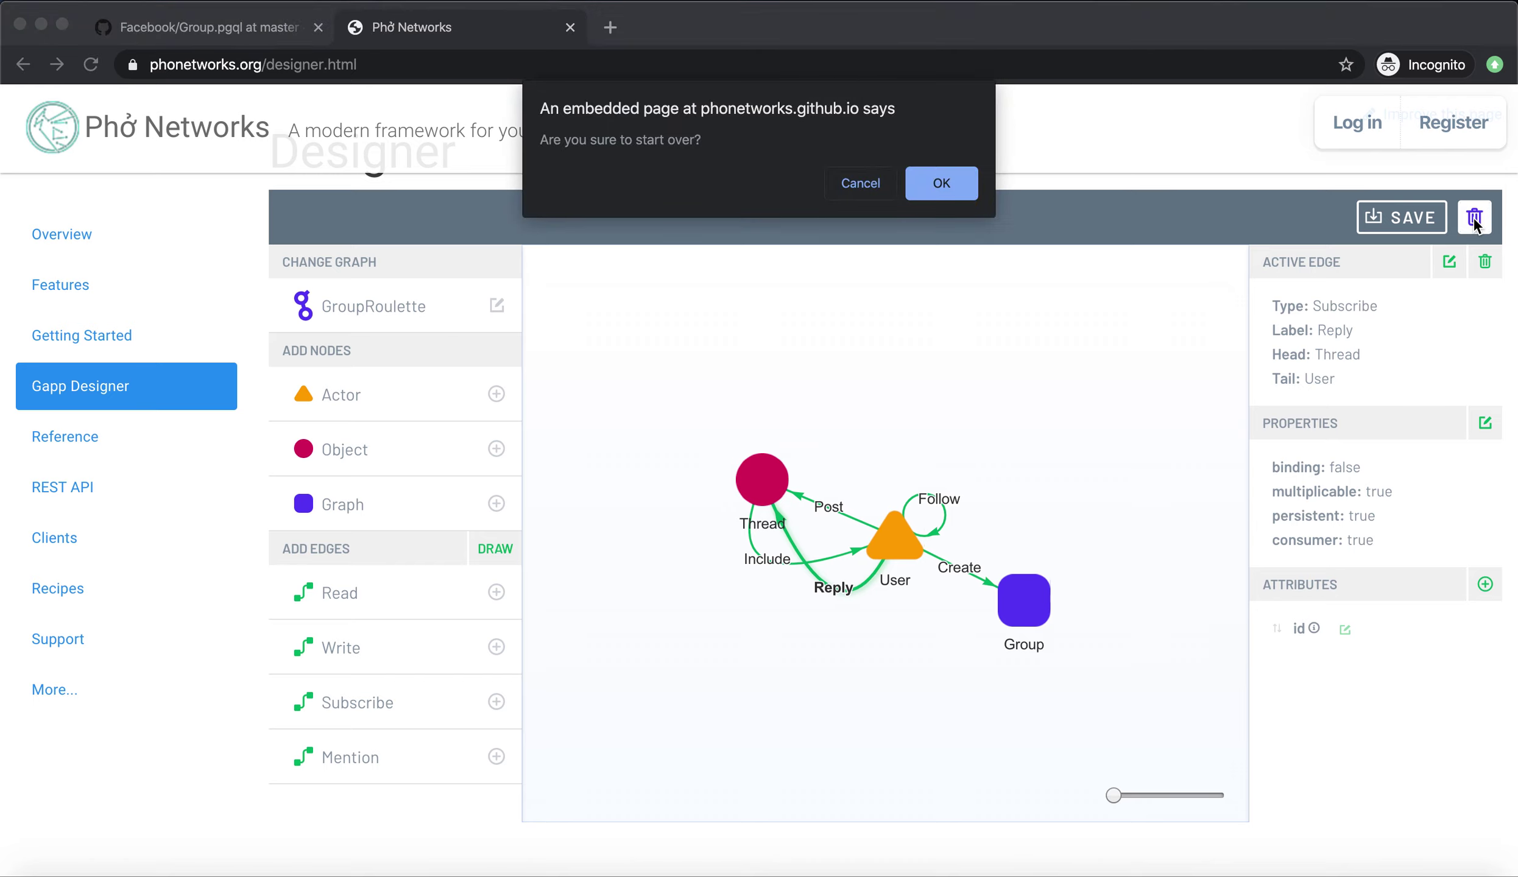
{"action": "left_click", "coordinate": [962, 185]}
{"action": "left_click", "coordinate": [901, 583]}
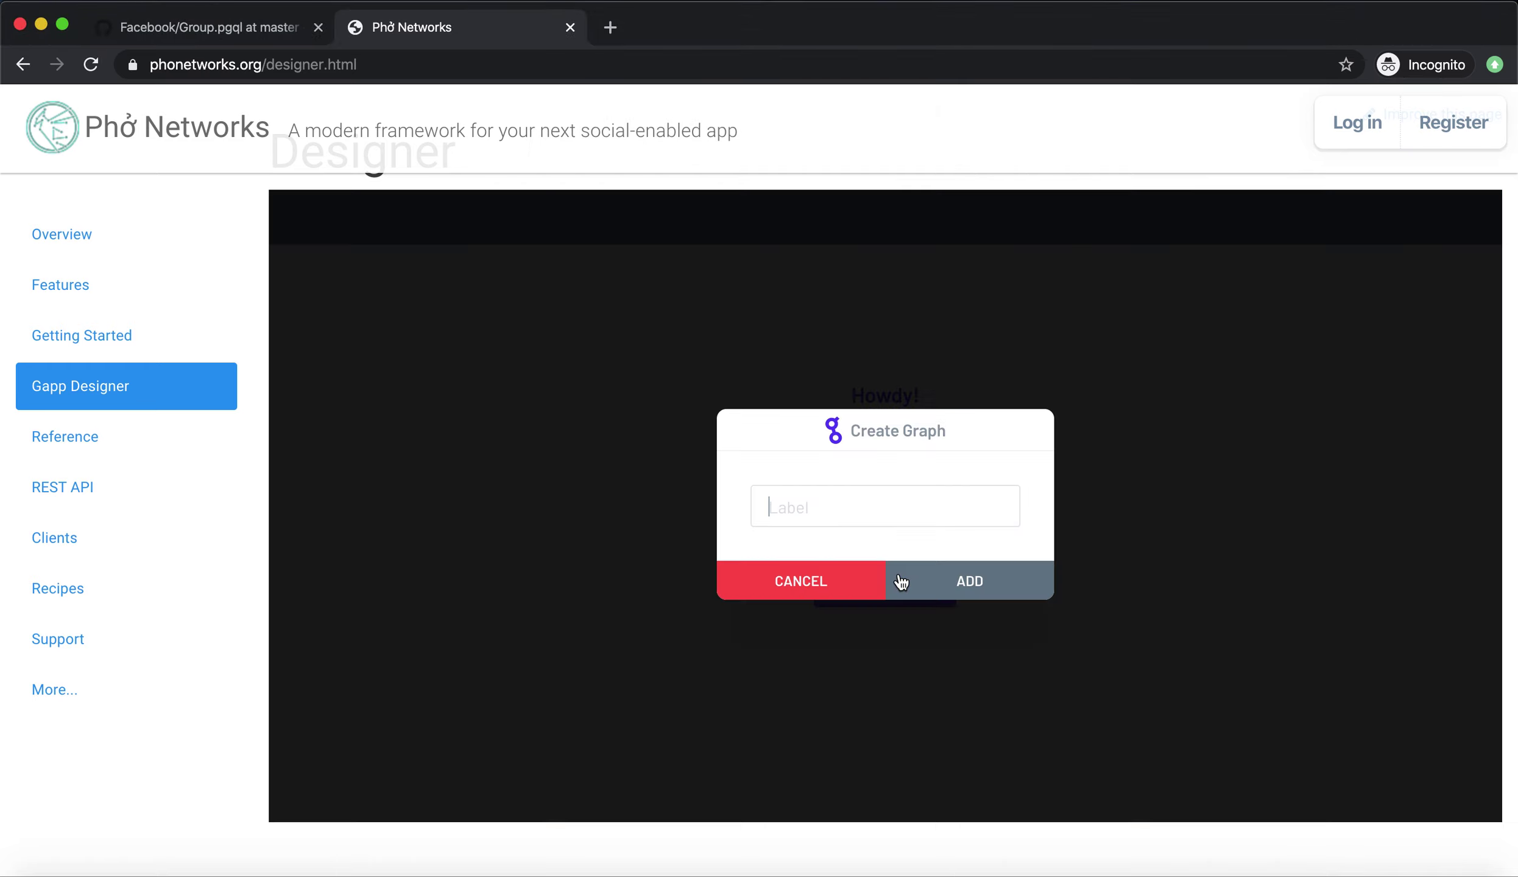
{"action": "type", "text": "GroupGraph"}
{"action": "key", "text": "Return"}
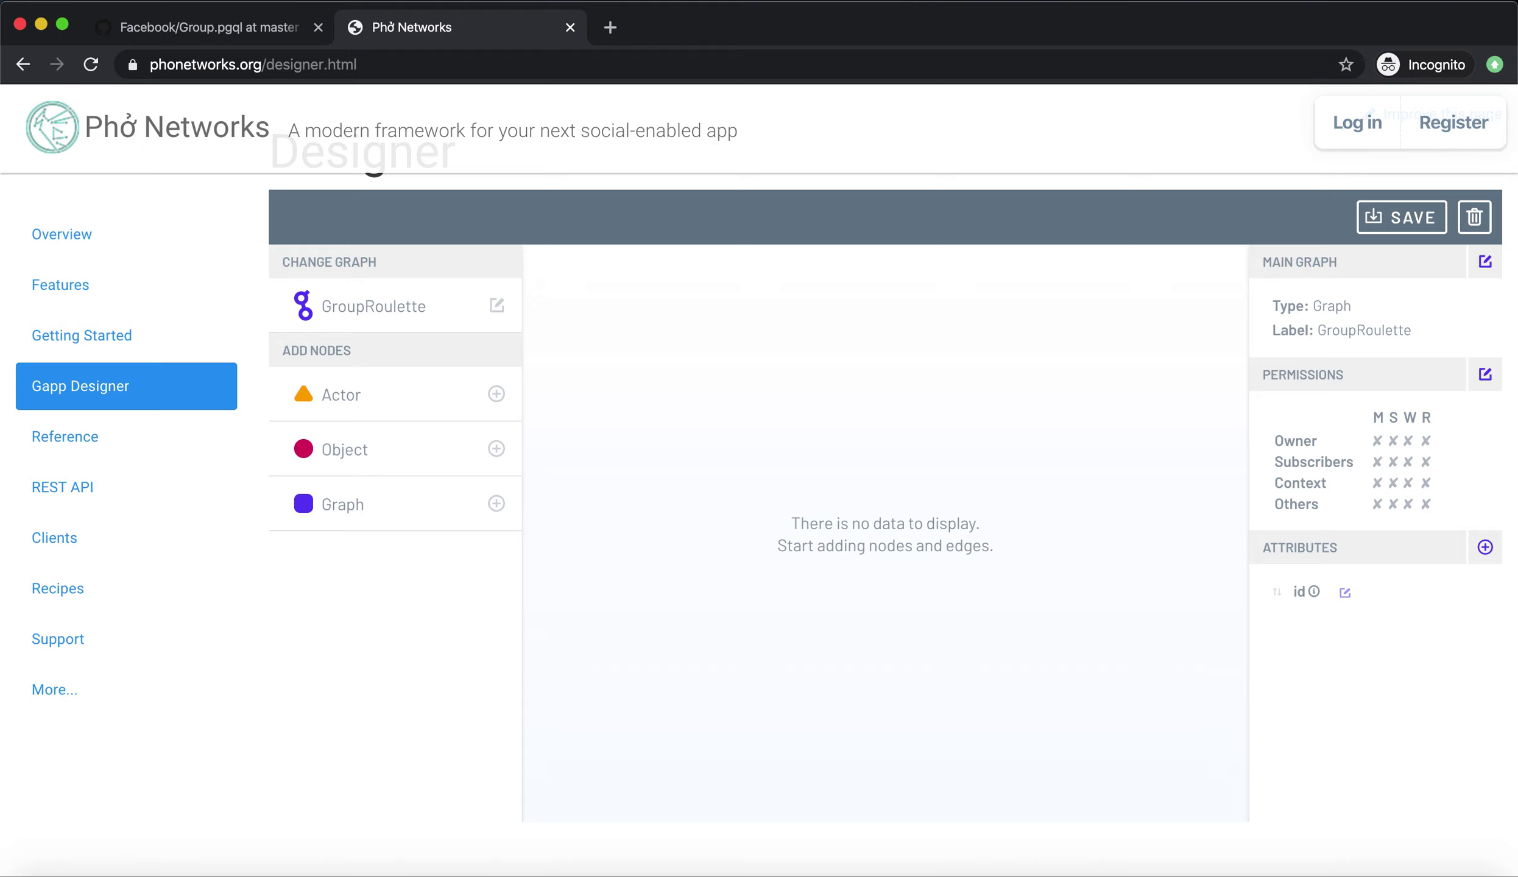
Add an Actor node labelled User to the GroupRoulette graph
{"action": "left_click", "coordinate": [434, 396]}
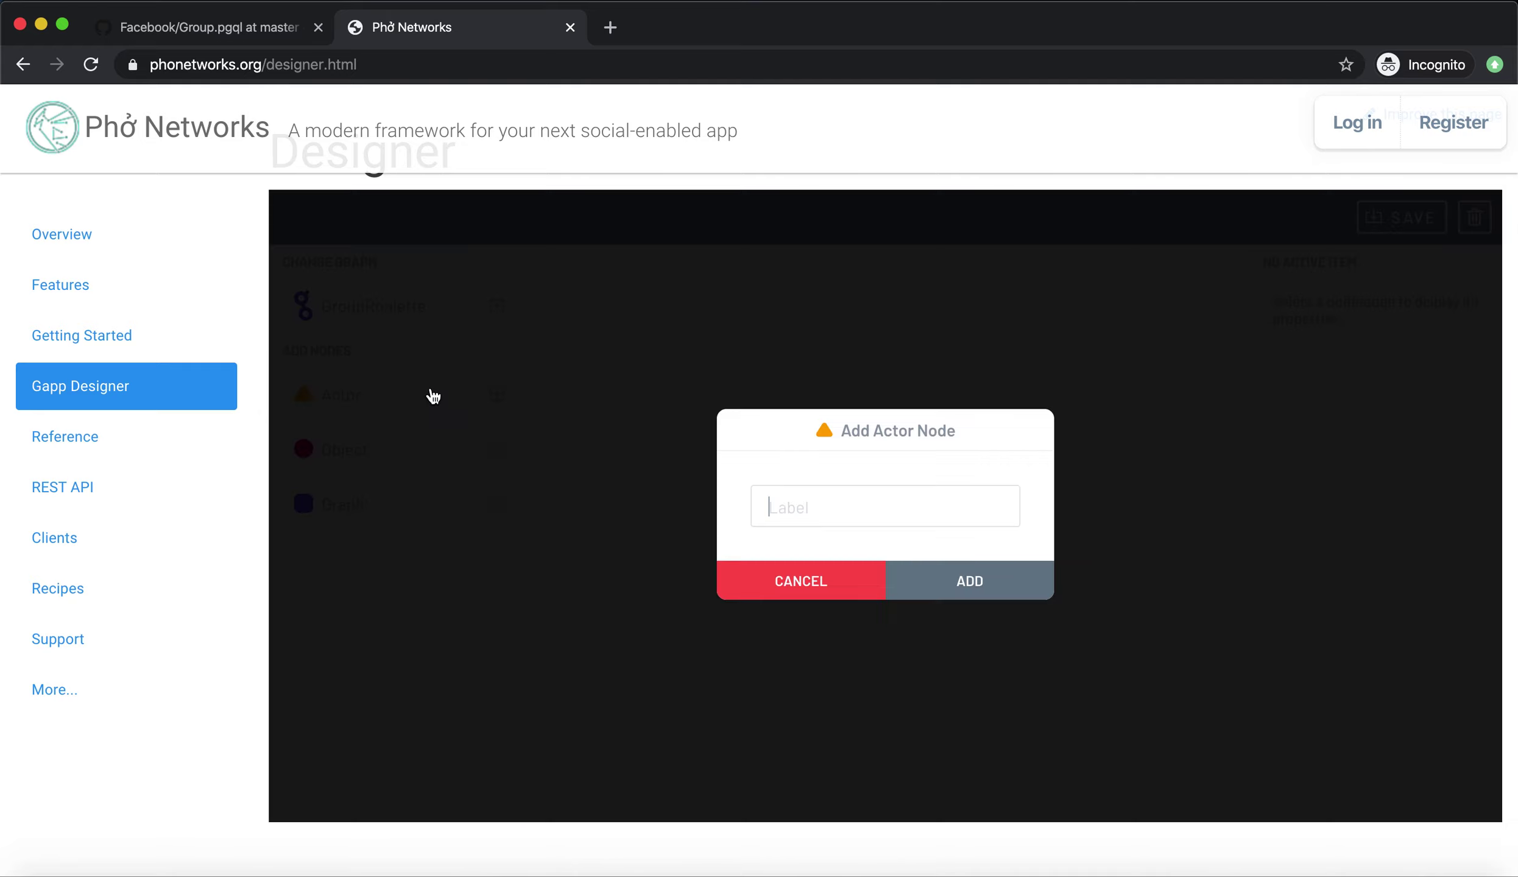
{"action": "type", "text": "User"}
{"action": "left_click", "coordinate": [968, 584]}
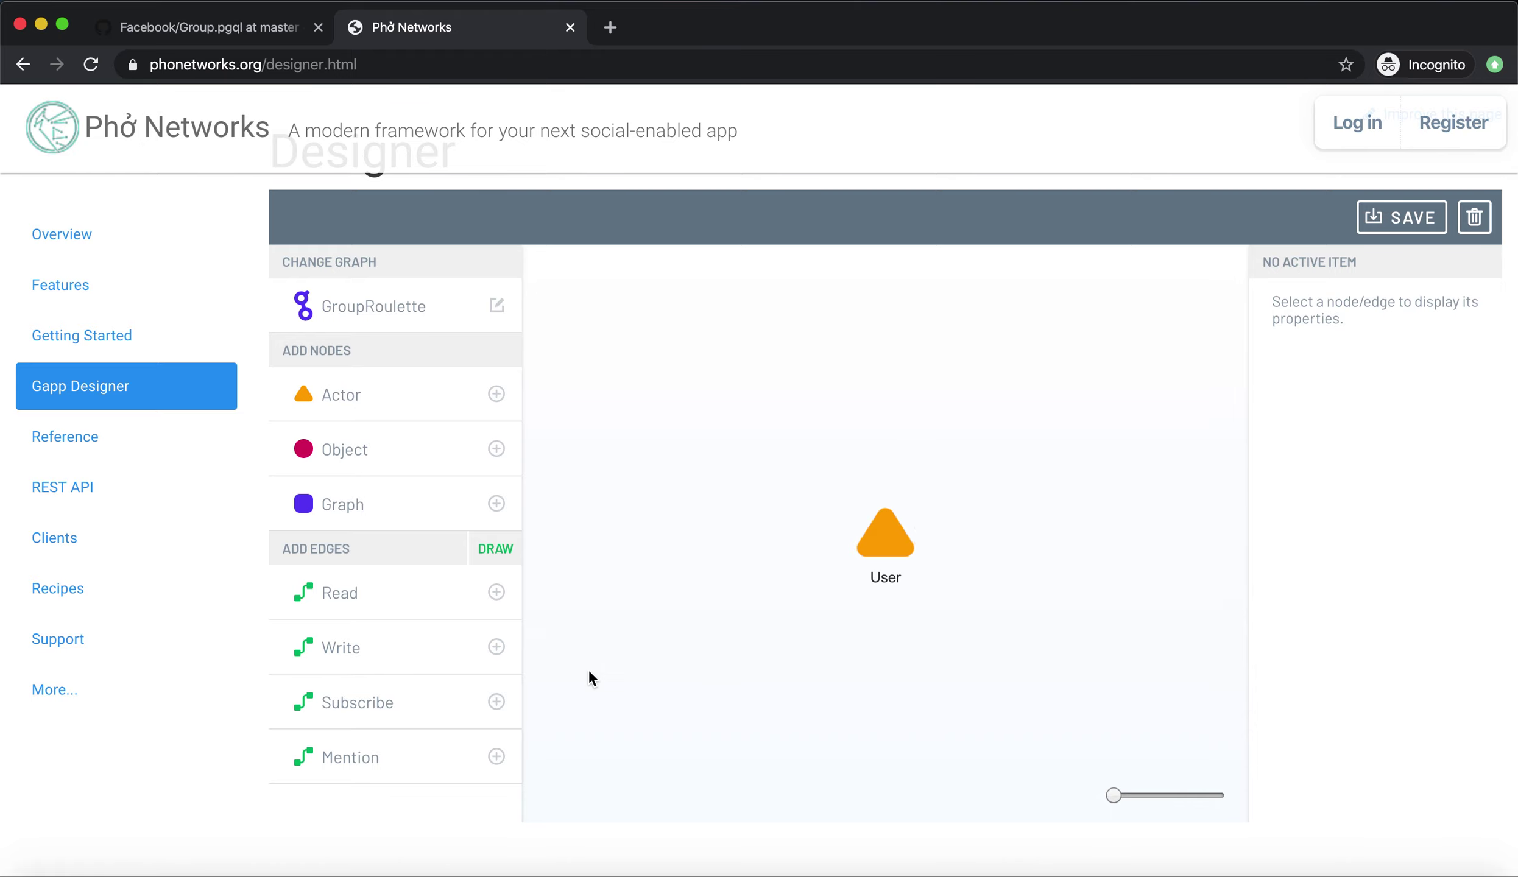
Open the GroupRouletteRecipe repository on GitHub in a new tab and view its root file list
{"action": "key", "text": "ctrl+t"}
{"action": "type", "text": "github."}
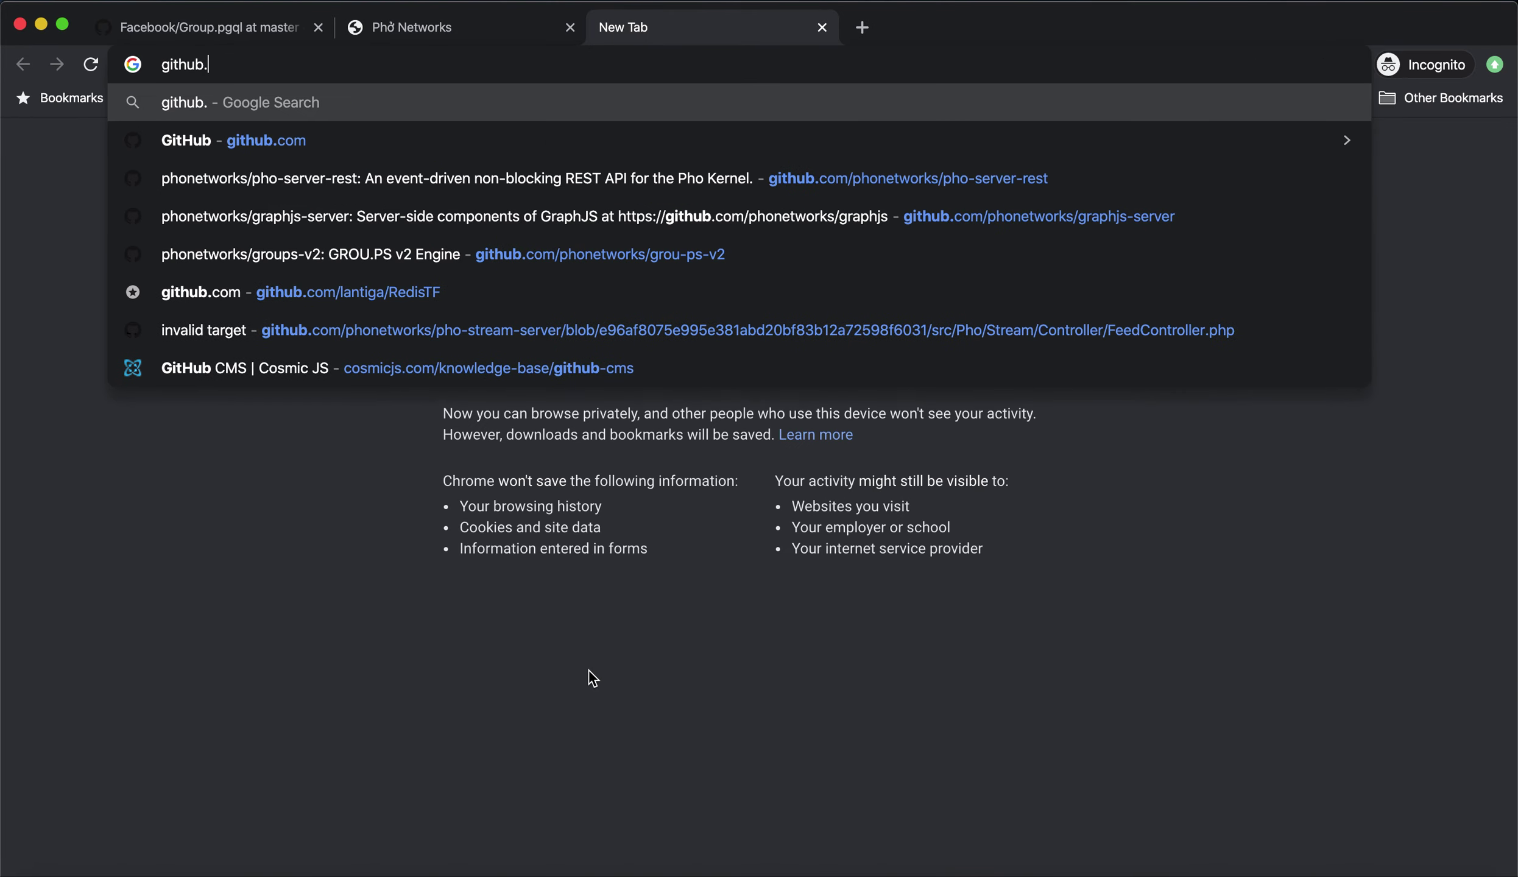
{"action": "type", "text": "com/esokullu"}
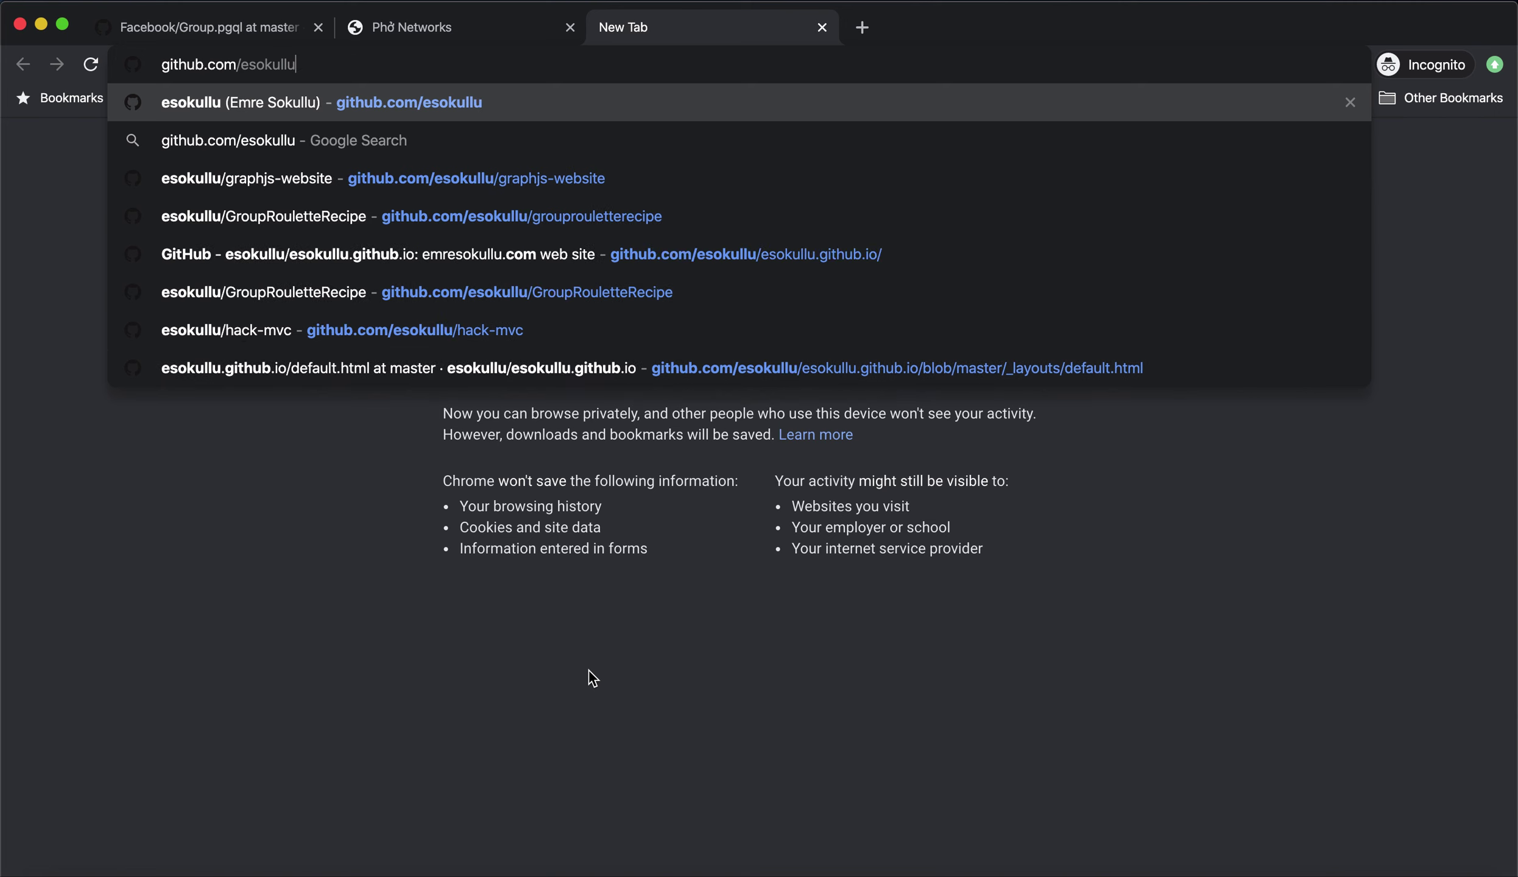
{"action": "type", "text": "/gro"}
{"action": "key", "text": "BackSpace"}
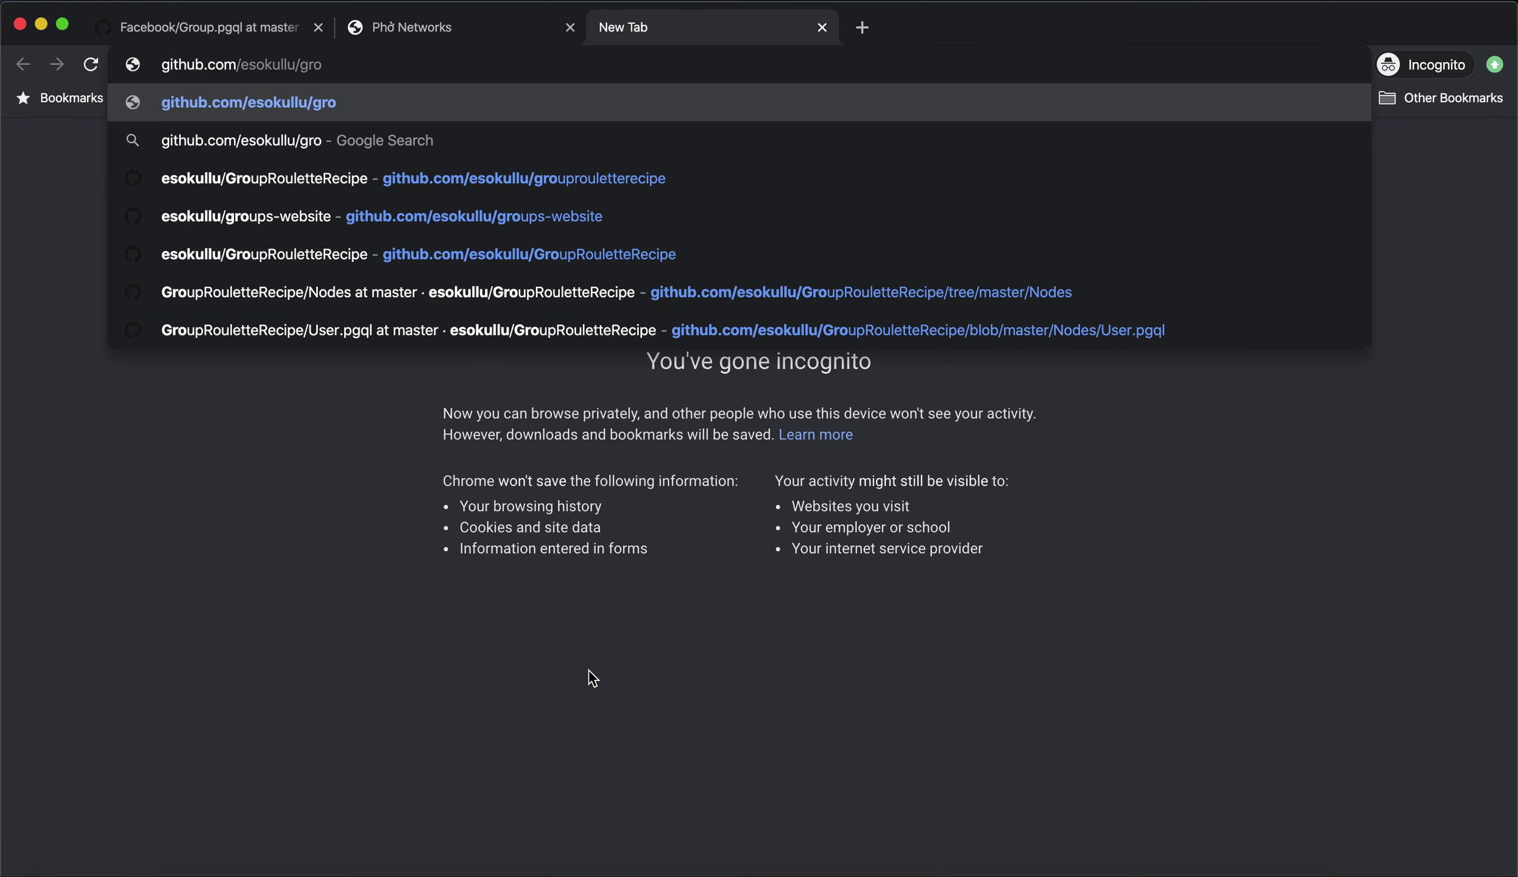
{"action": "type", "text": "up"}
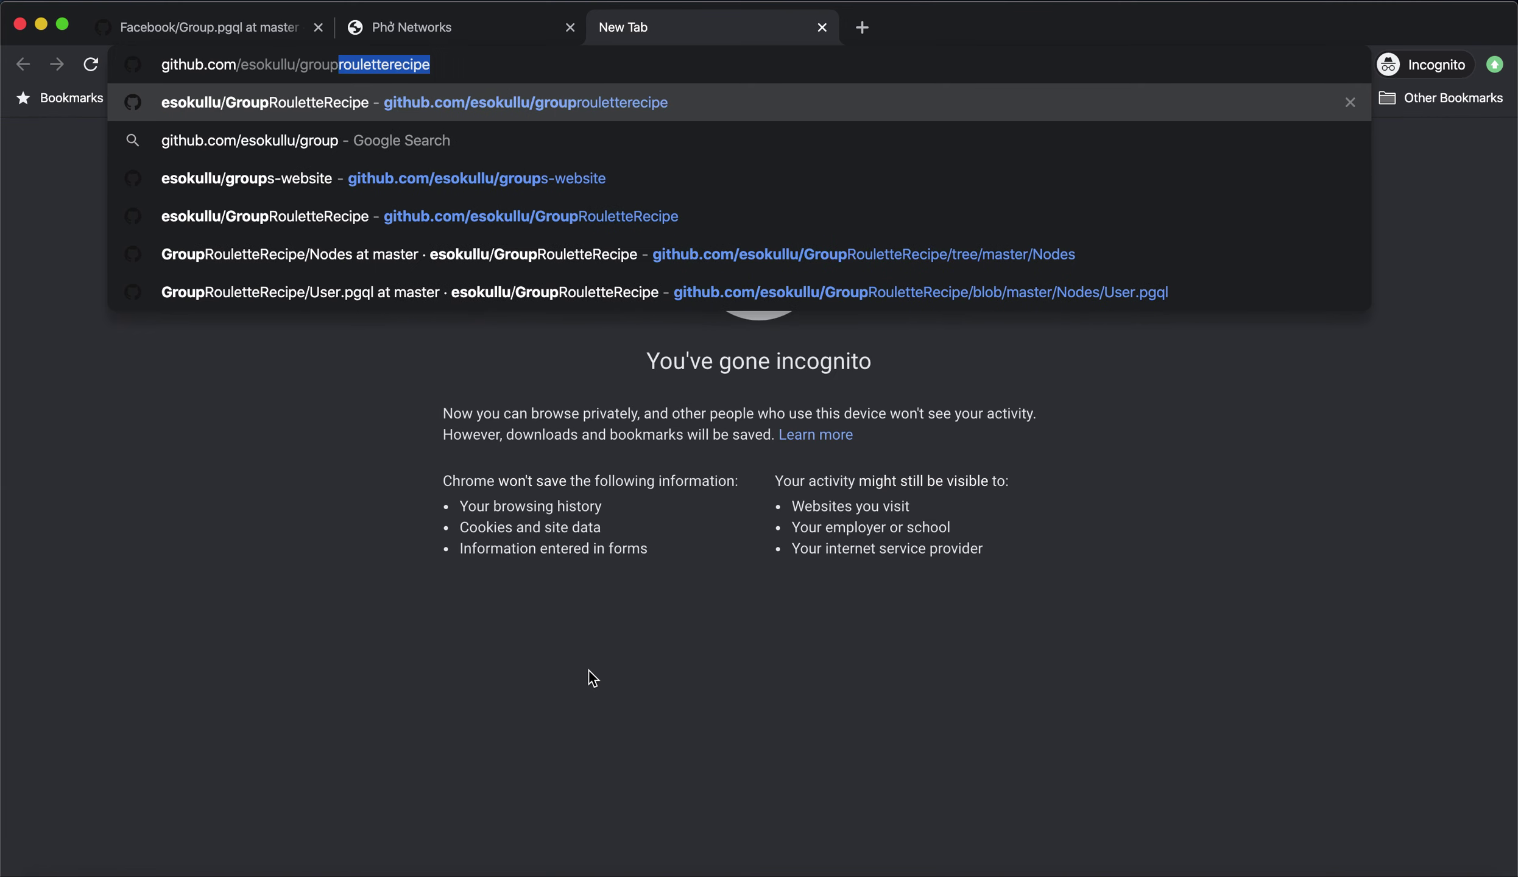
{"action": "key", "text": "Down"}
{"action": "key", "text": "Down"}
{"action": "key", "text": "Down"}
{"action": "key", "text": "Down"}
{"action": "key", "text": "Return"}
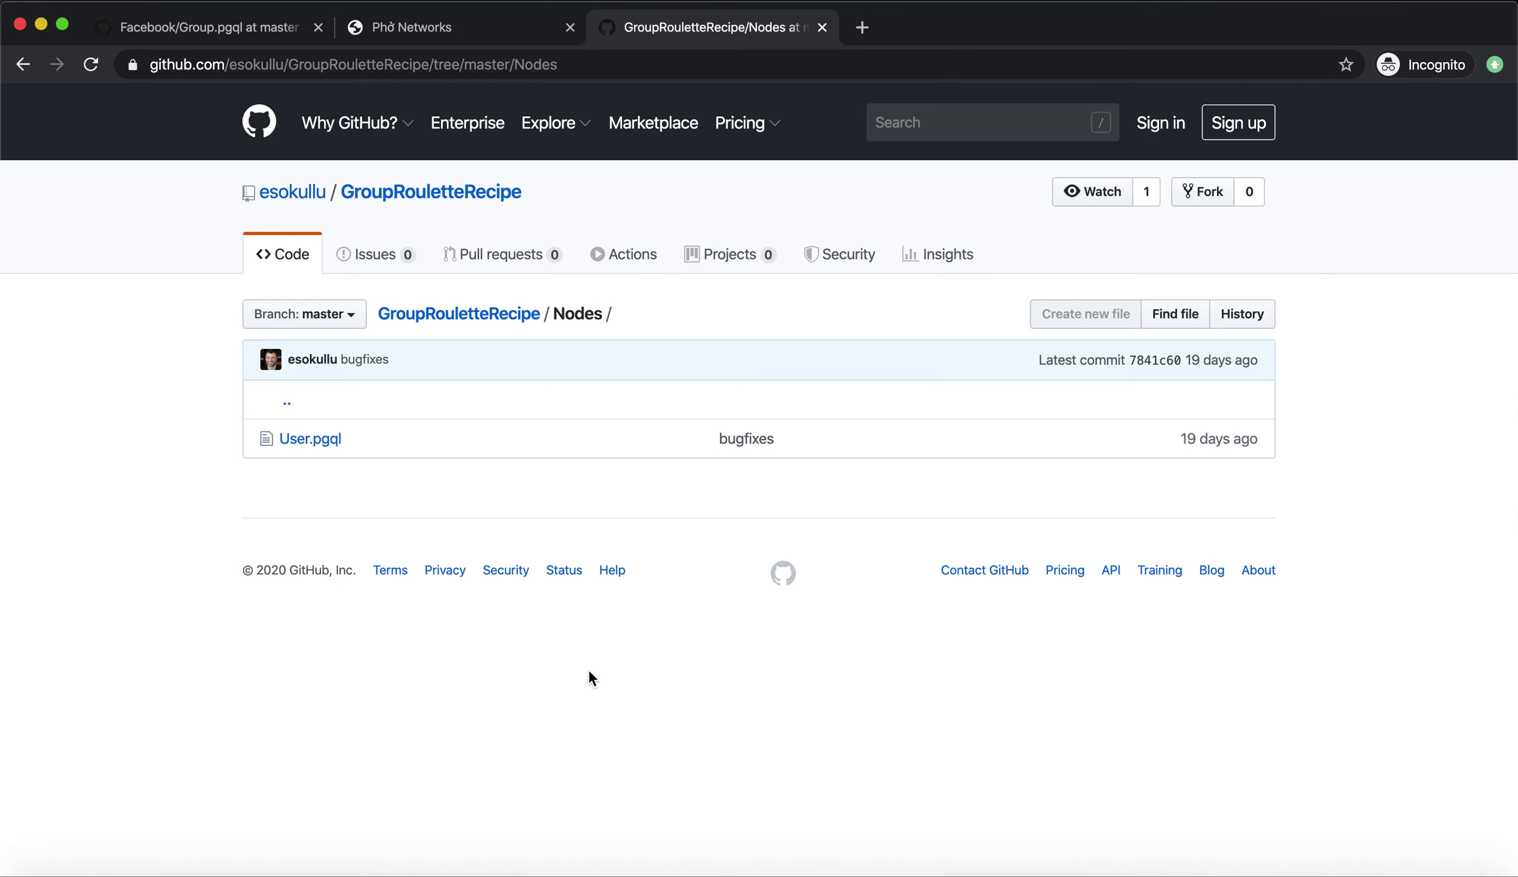
{"action": "left_click", "coordinate": [507, 313]}
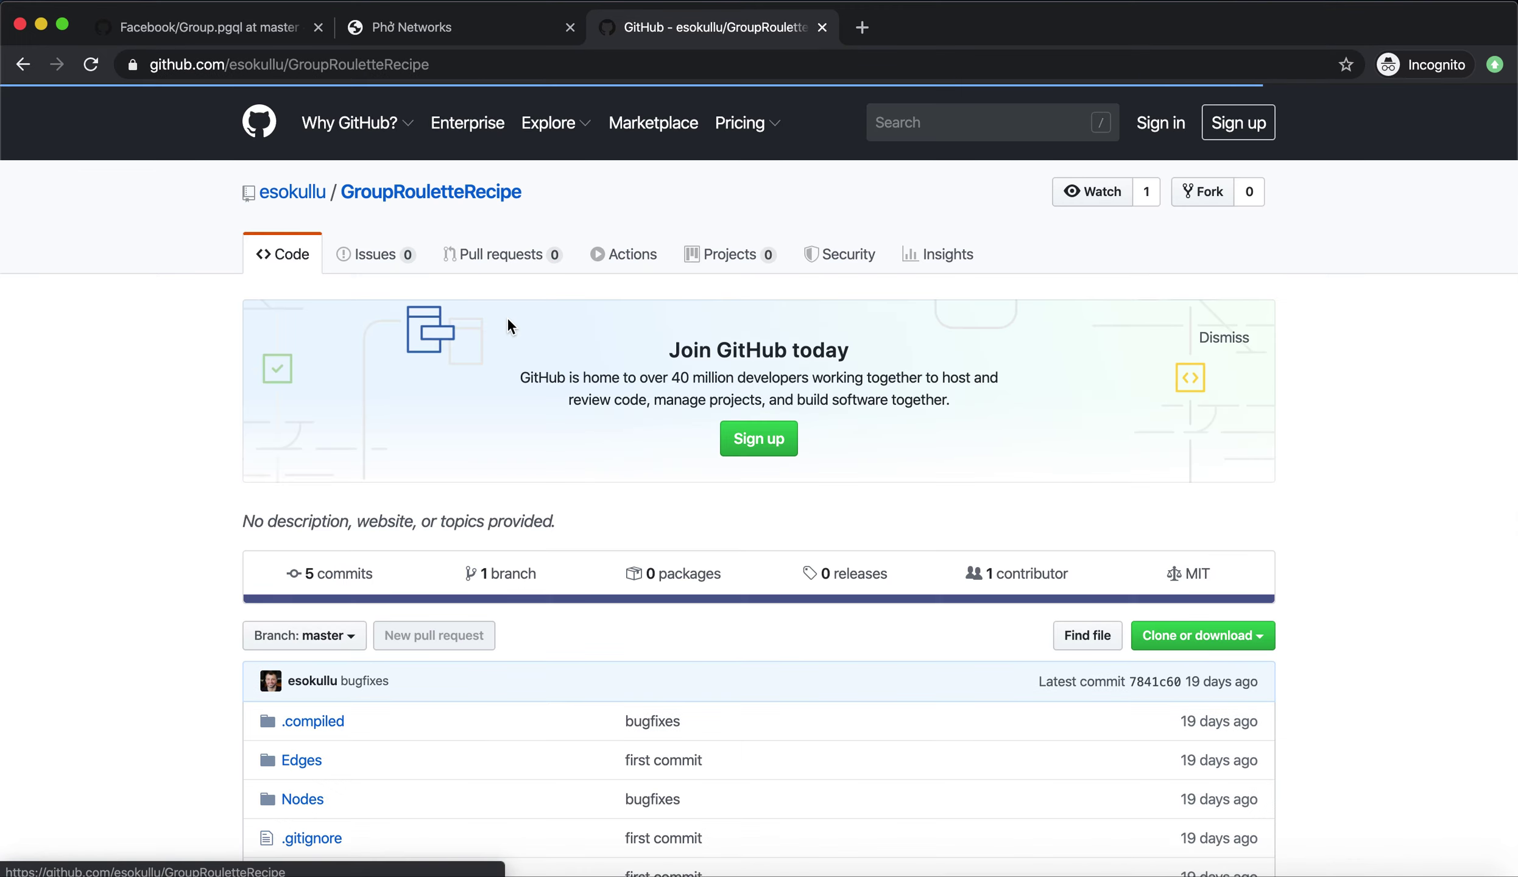
{"action": "scroll", "coordinate": [509, 325], "scroll_direction": "down", "scroll_amount": 6}
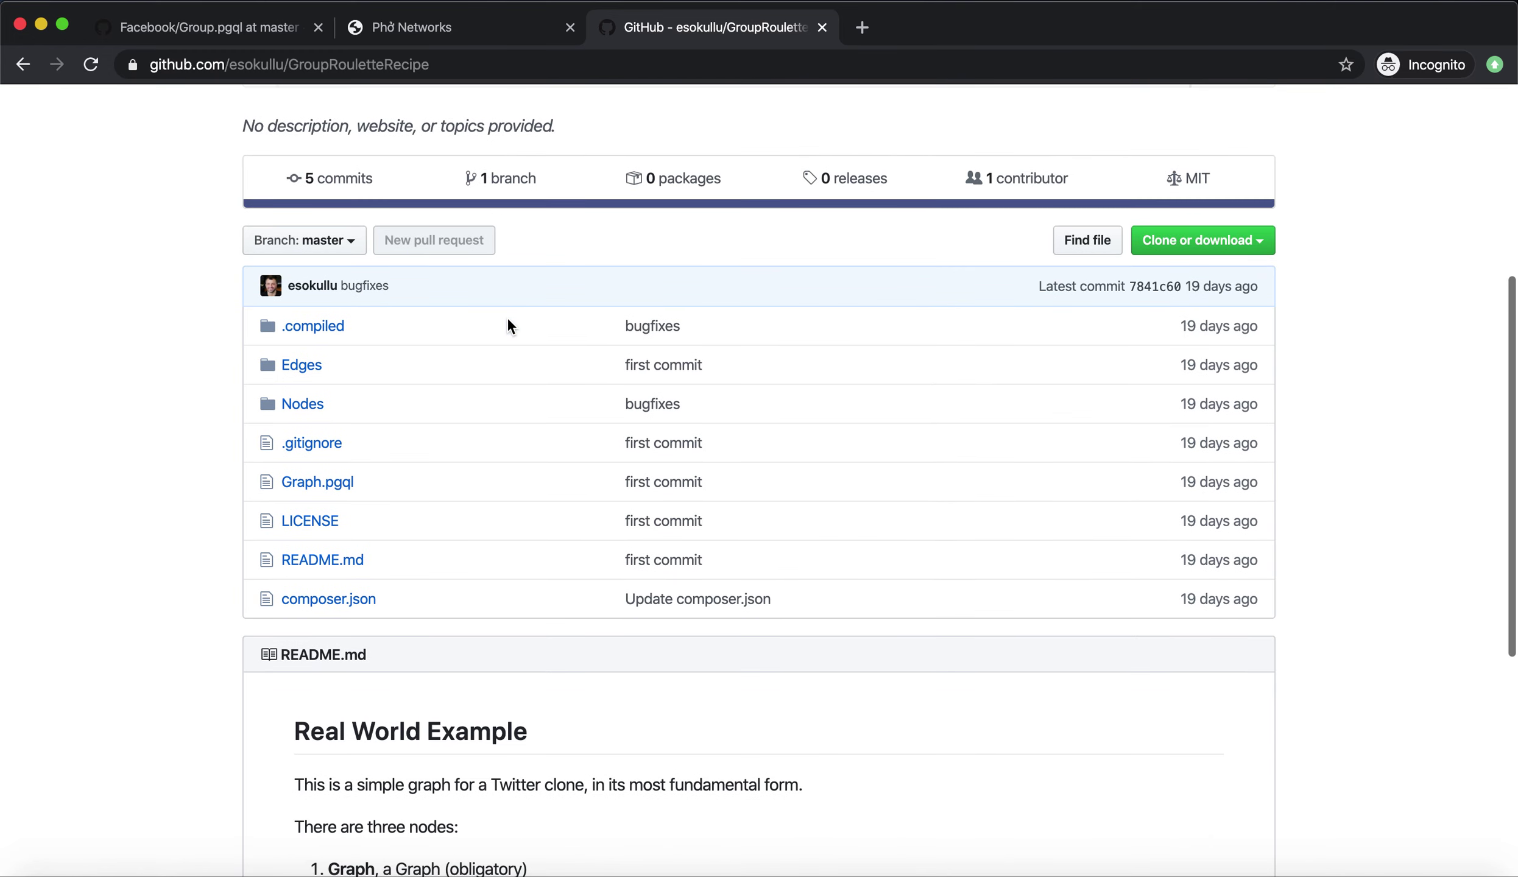
Look through the contents of the Nodes and Edges folders in the GroupRouletteRecipe repository
{"action": "left_click", "coordinate": [302, 404]}
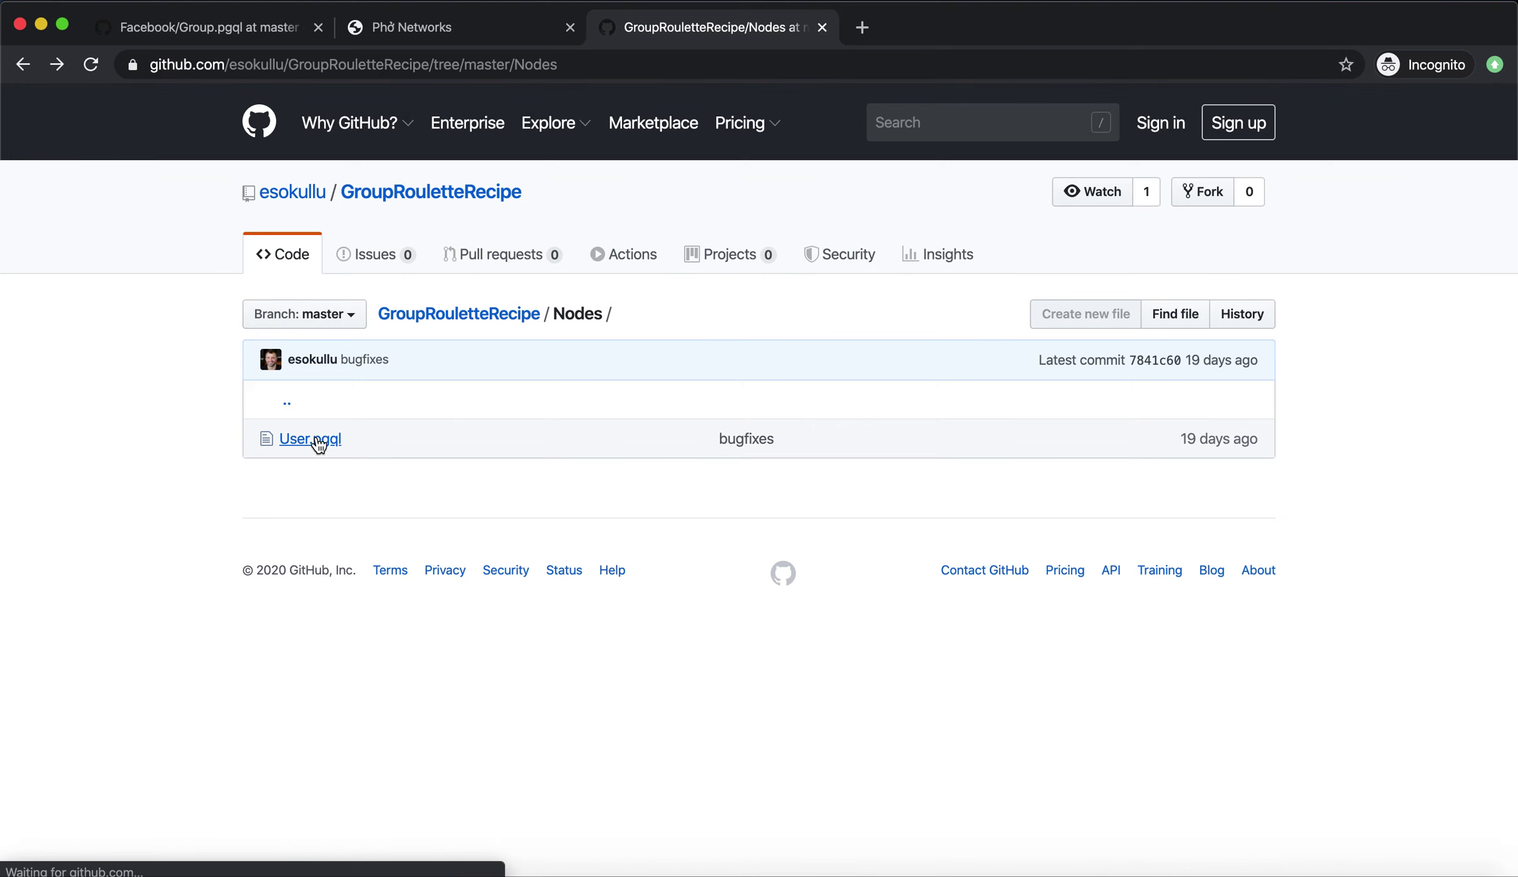
{"action": "key", "text": "super+bracketleft"}
{"action": "left_click", "coordinate": [310, 373]}
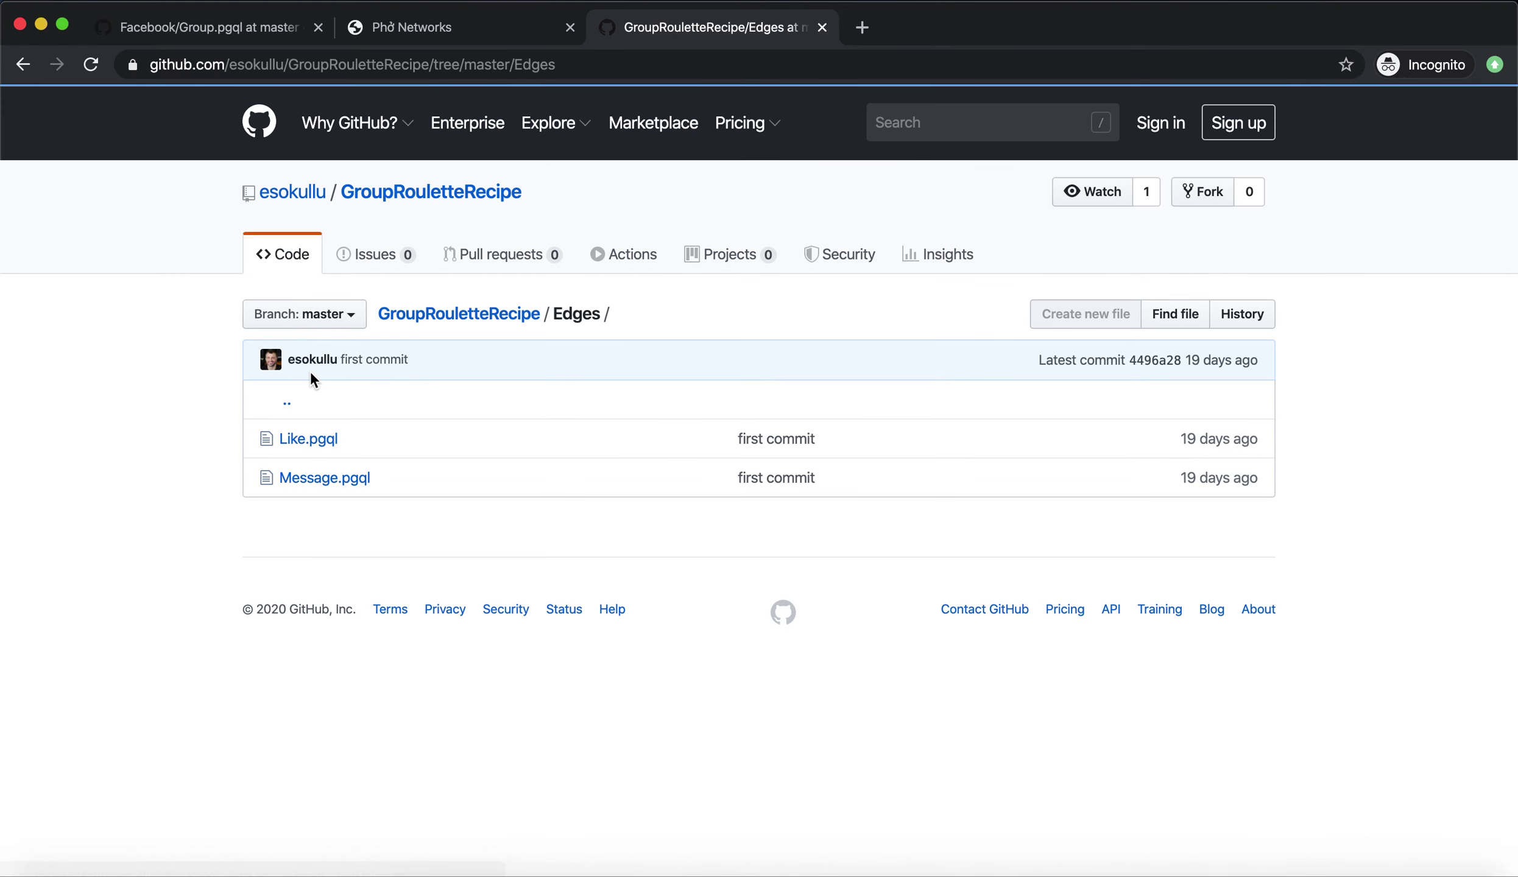
{"action": "key", "text": "super+bracketleft"}
Open User.pgql from the repository's Nodes folder and view its full schema code
{"action": "left_click", "coordinate": [311, 404]}
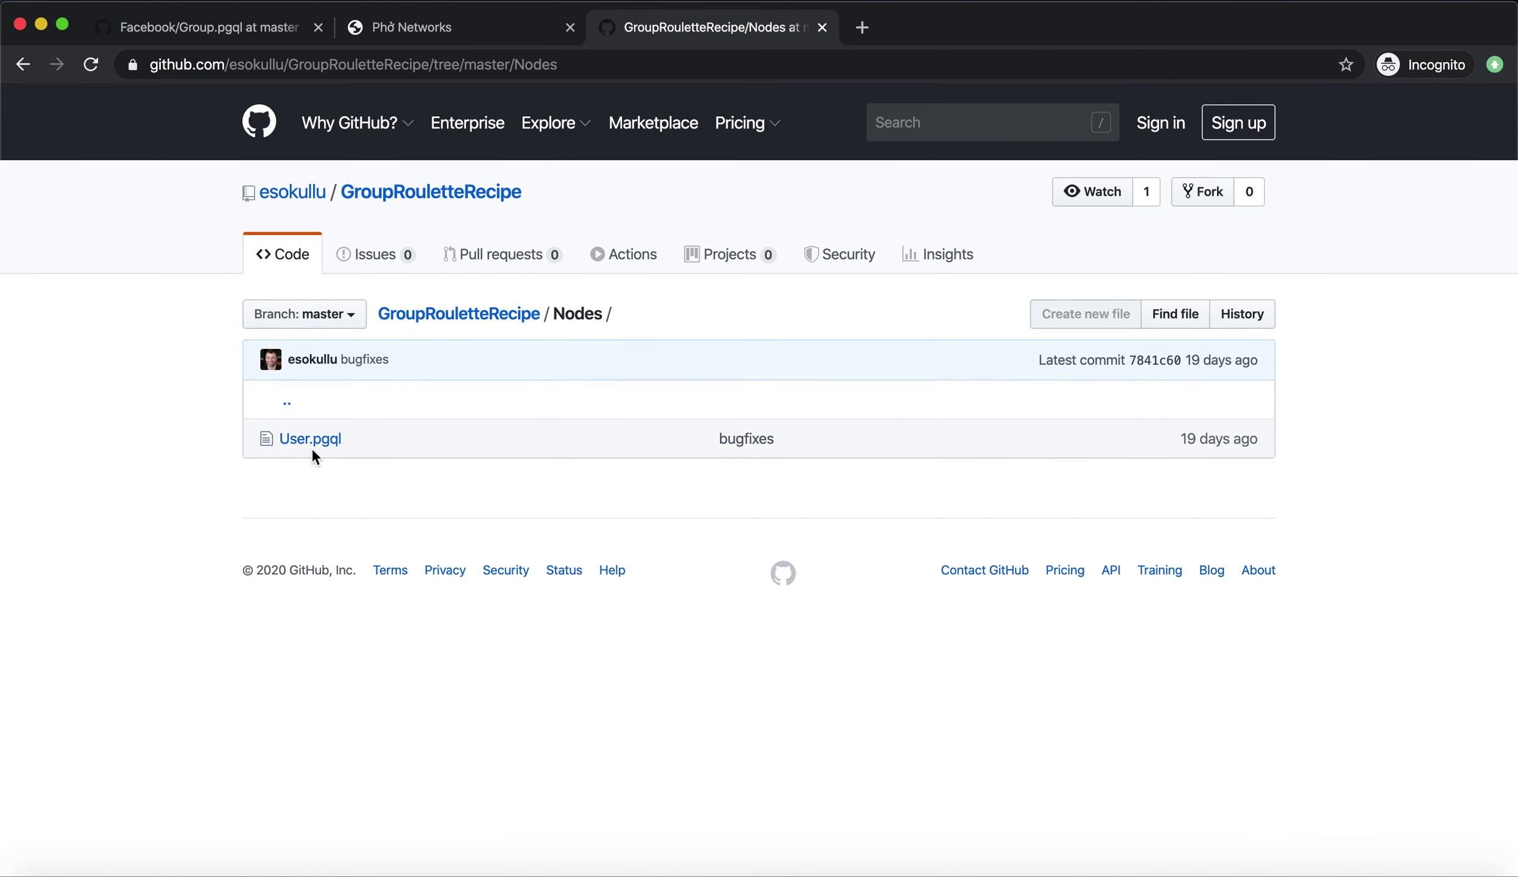
{"action": "left_click", "coordinate": [326, 439]}
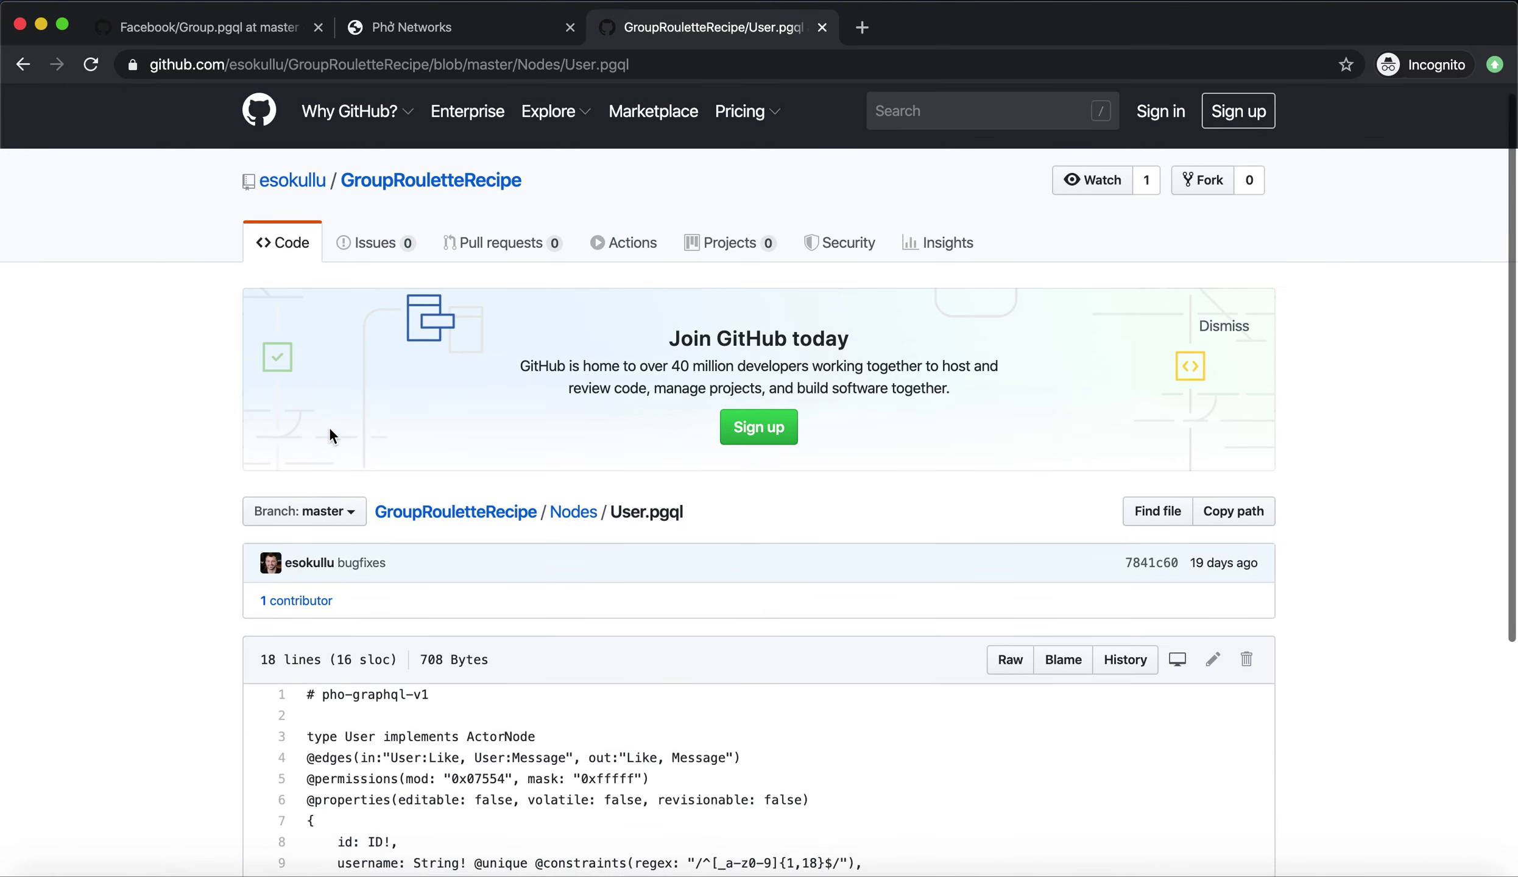
{"action": "scroll", "coordinate": [328, 429], "scroll_direction": "down", "scroll_amount": 5}
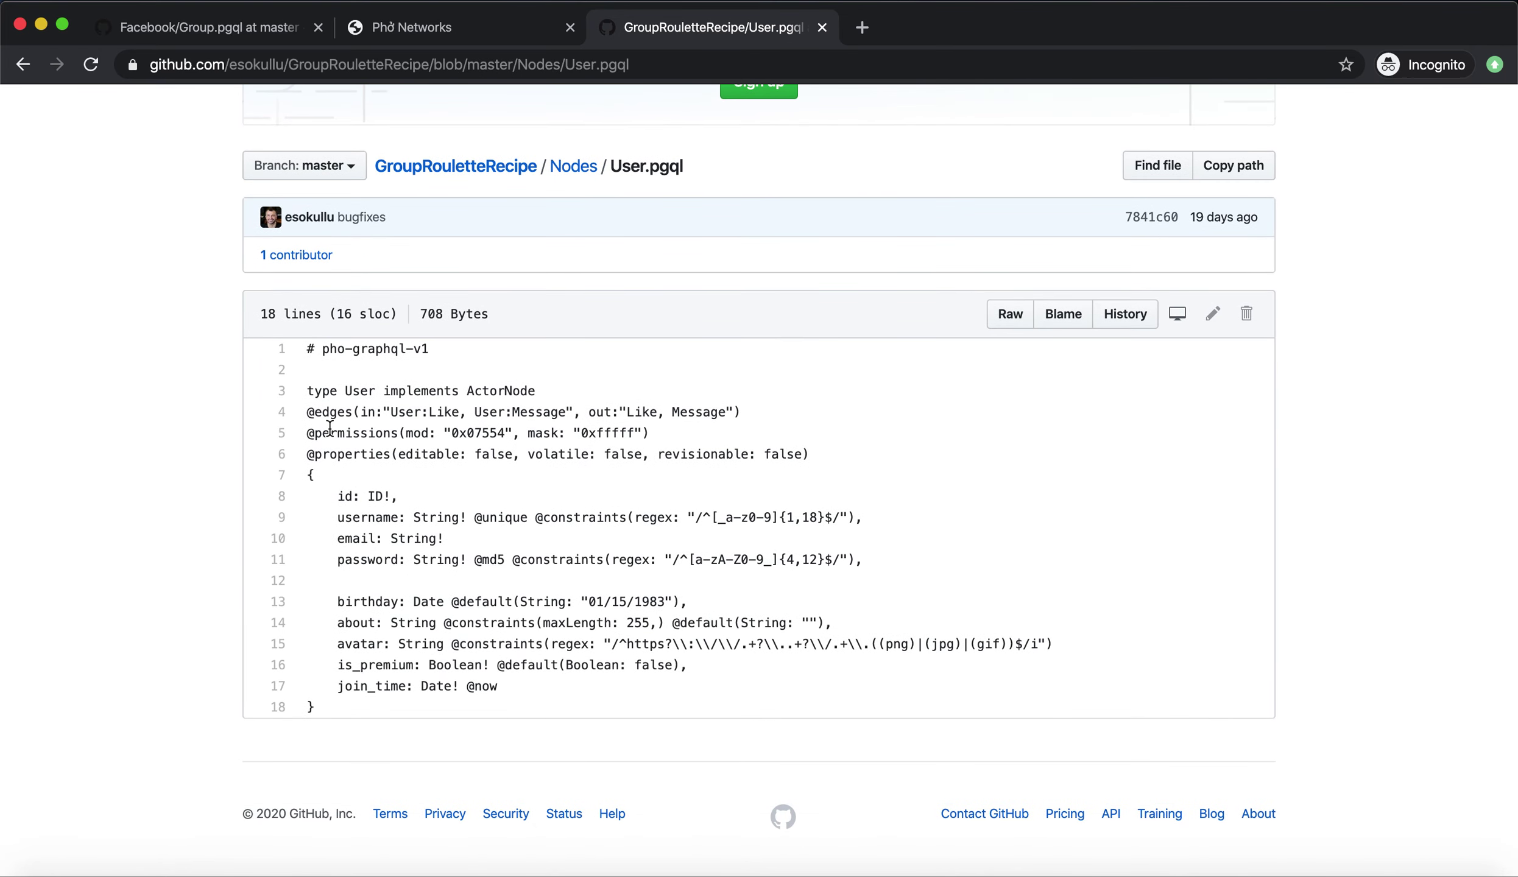
Select the User node in the Gapp Designer and compare its permissions and attributes with the permissions line and fields in User.pgql
{"action": "left_click", "coordinate": [474, 35]}
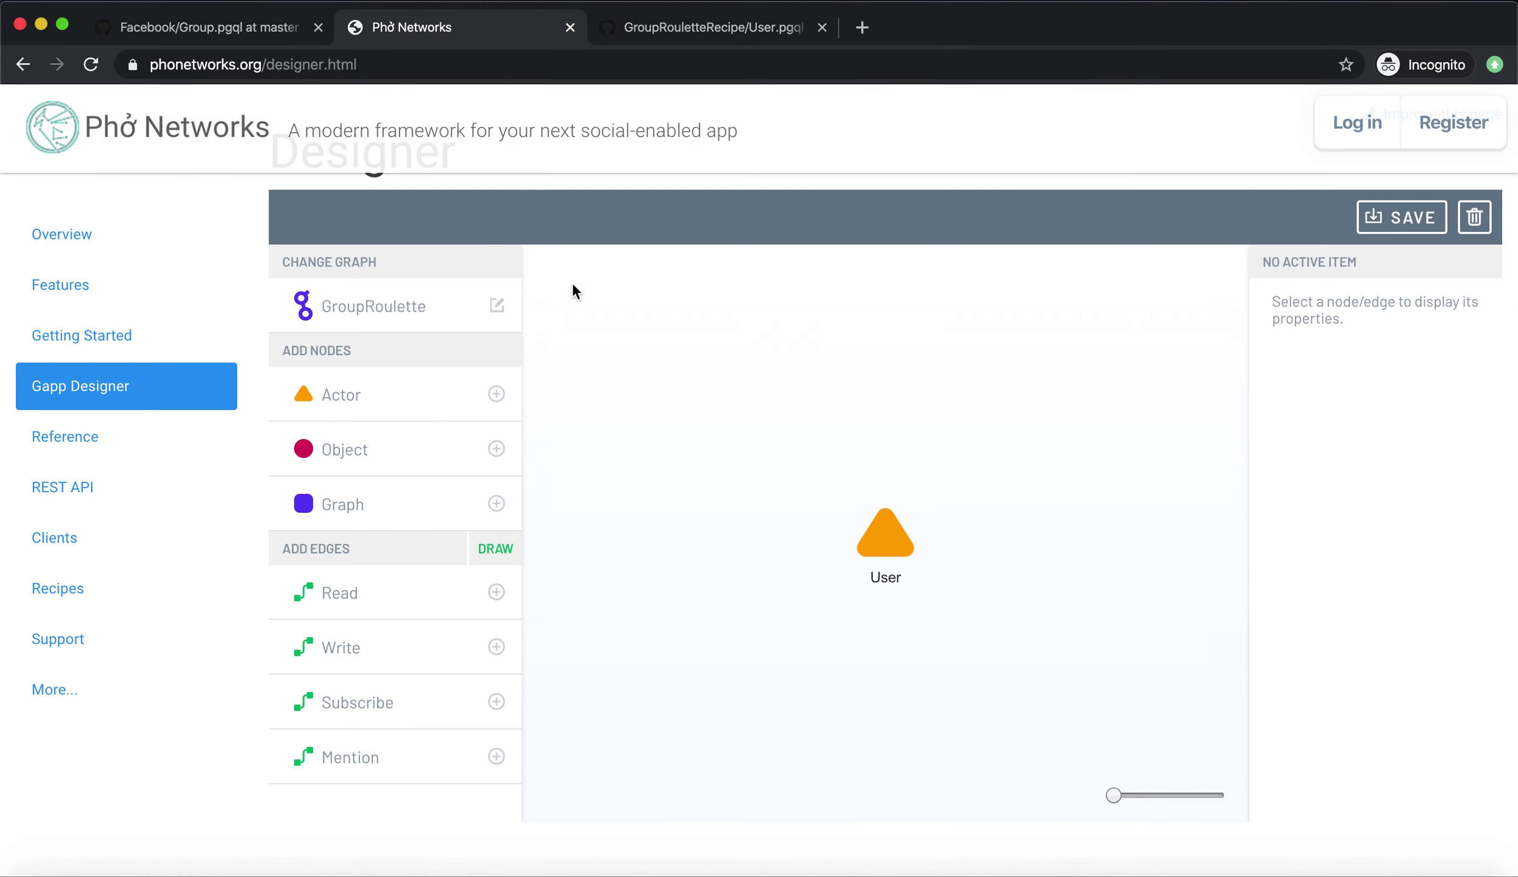
{"action": "left_click", "coordinate": [877, 538]}
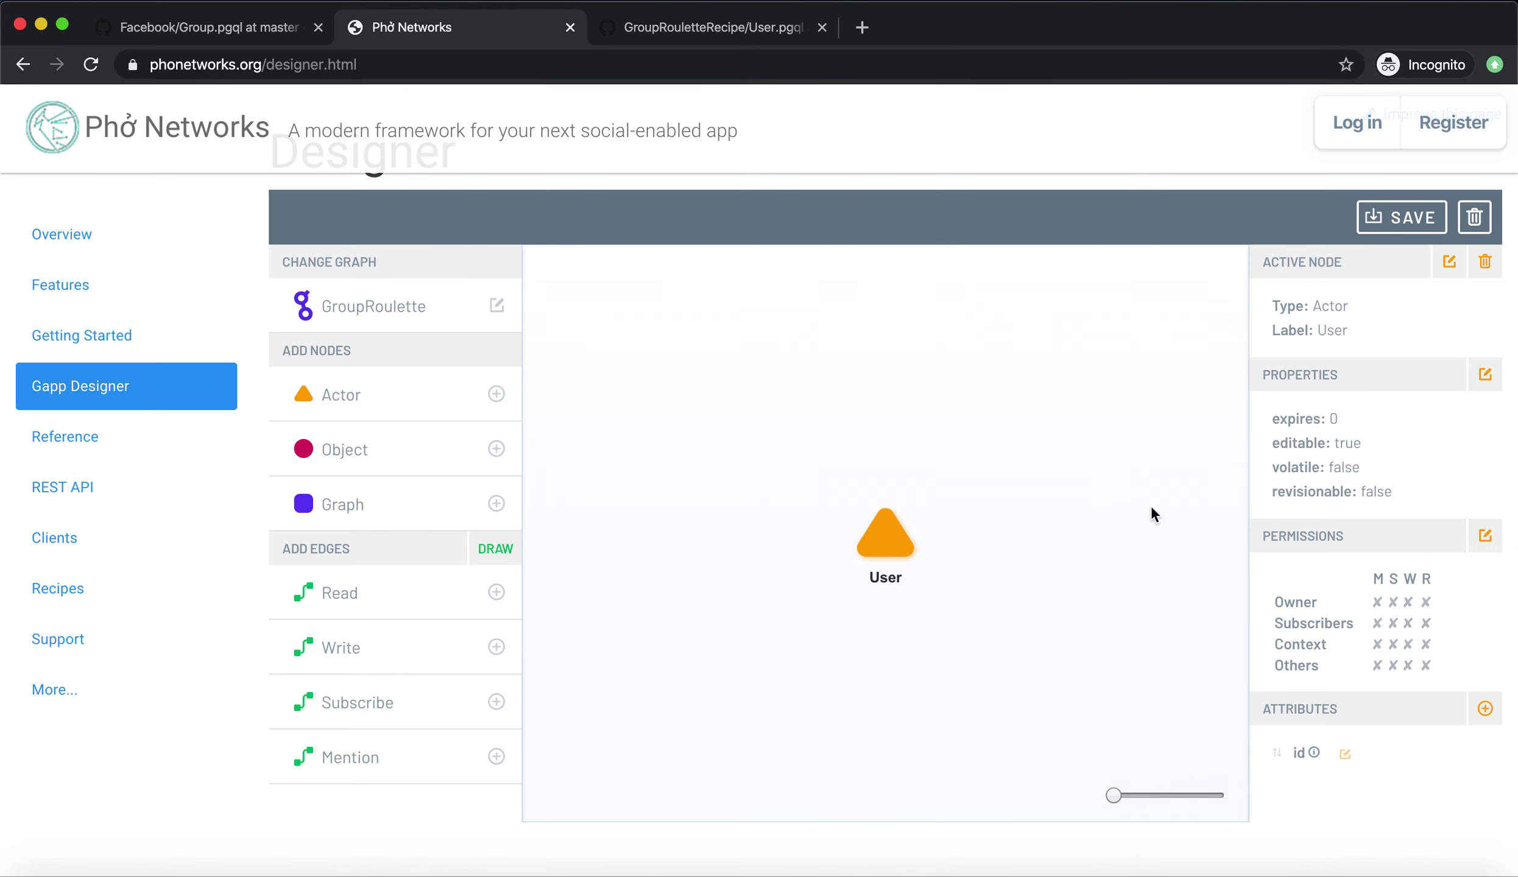
{"action": "left_click", "coordinate": [770, 34]}
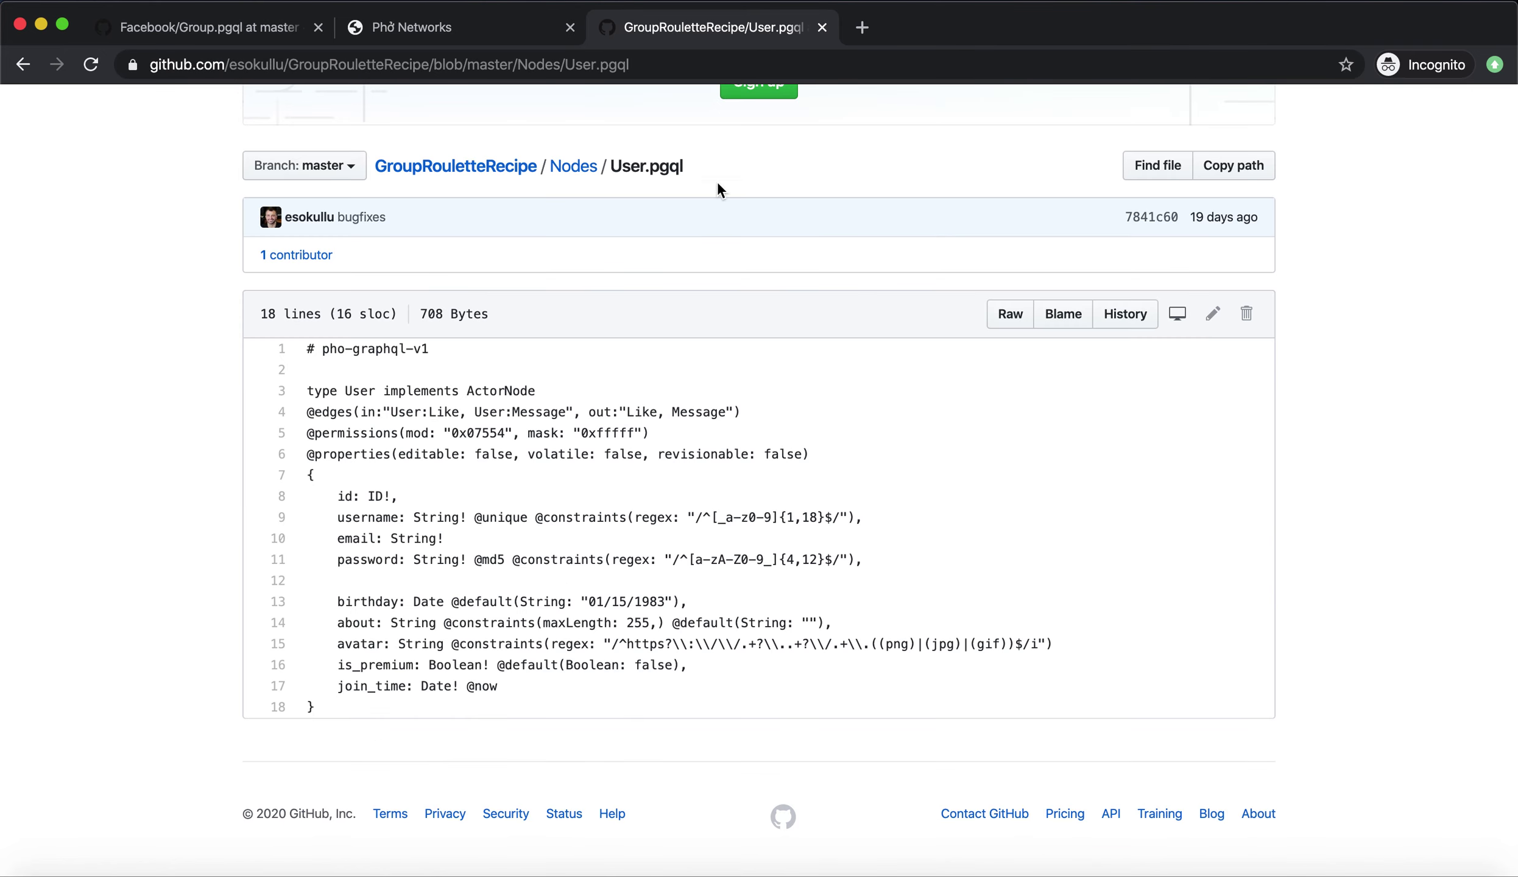
{"action": "double_click", "coordinate": [485, 432]}
{"action": "triple_click", "coordinate": [486, 431]}
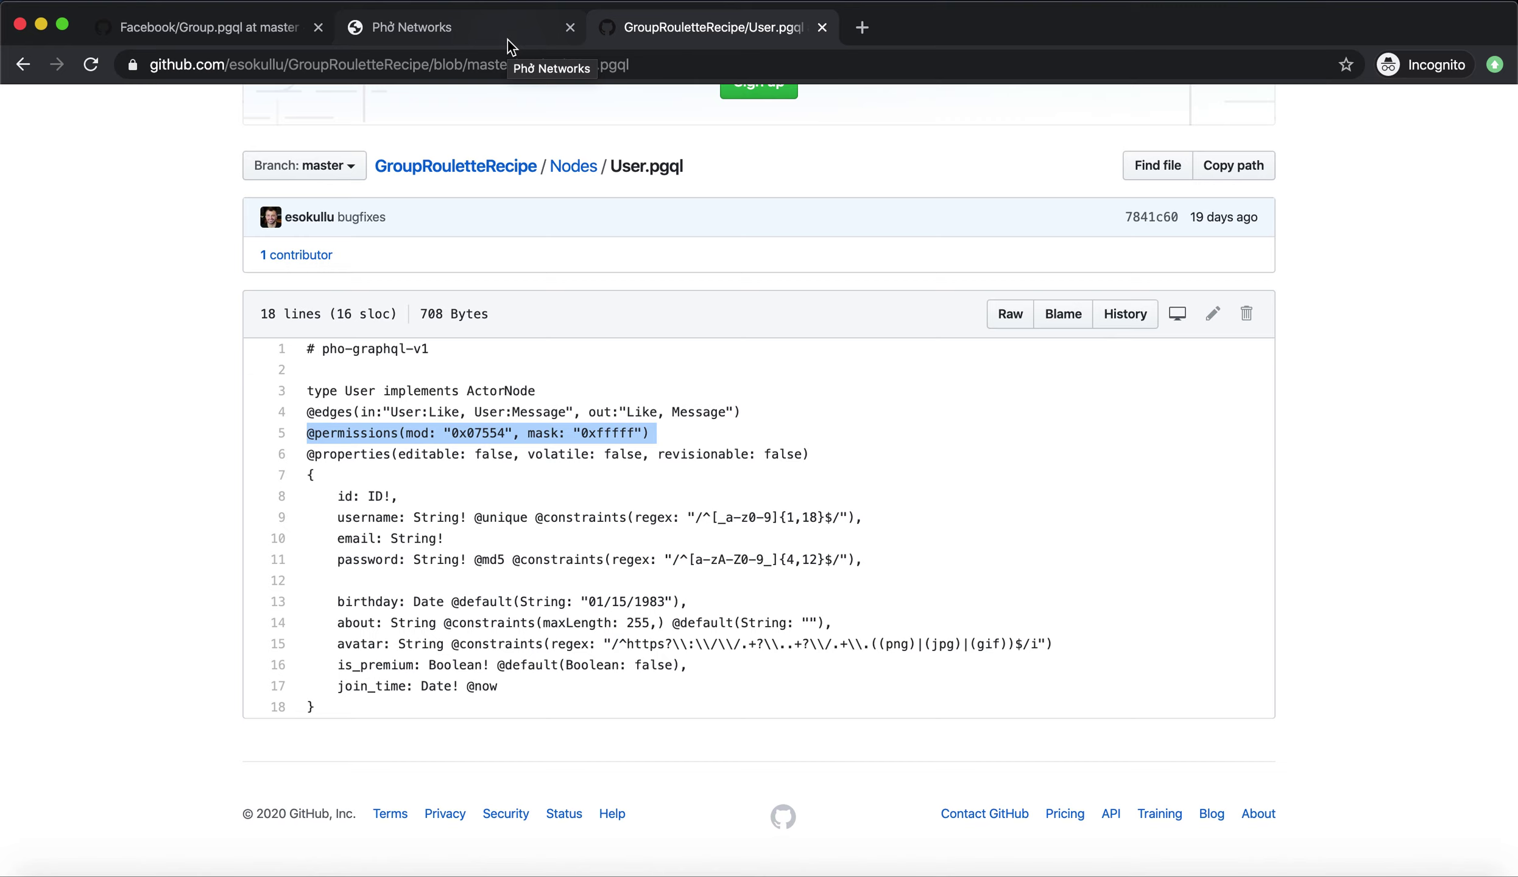
{"action": "left_click_drag", "start_coordinate": [498, 687], "coordinate": [342, 494]}
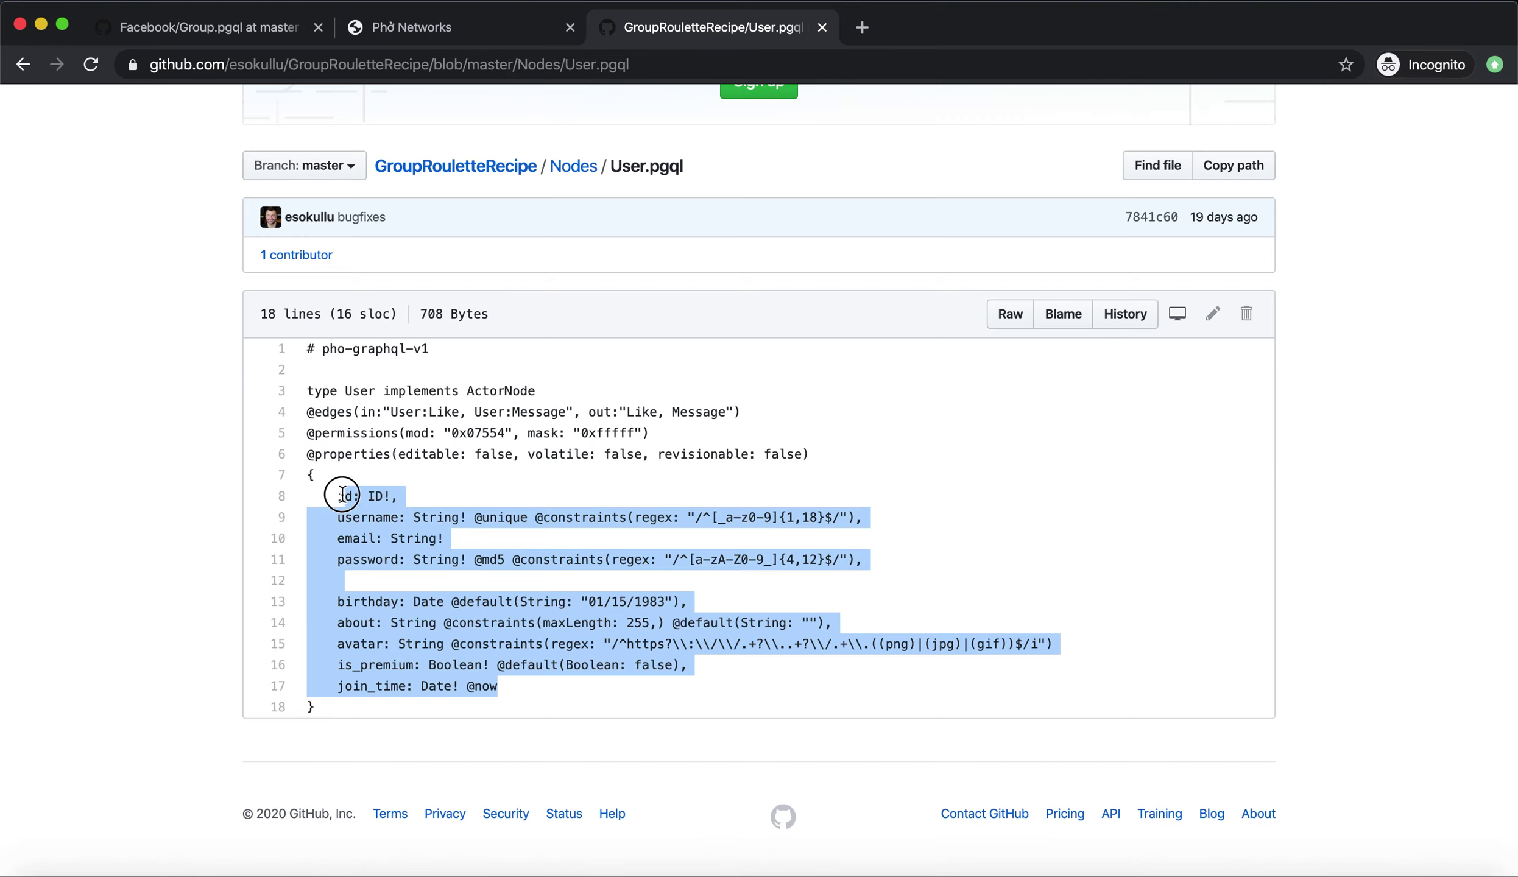
{"action": "left_click", "coordinate": [489, 28]}
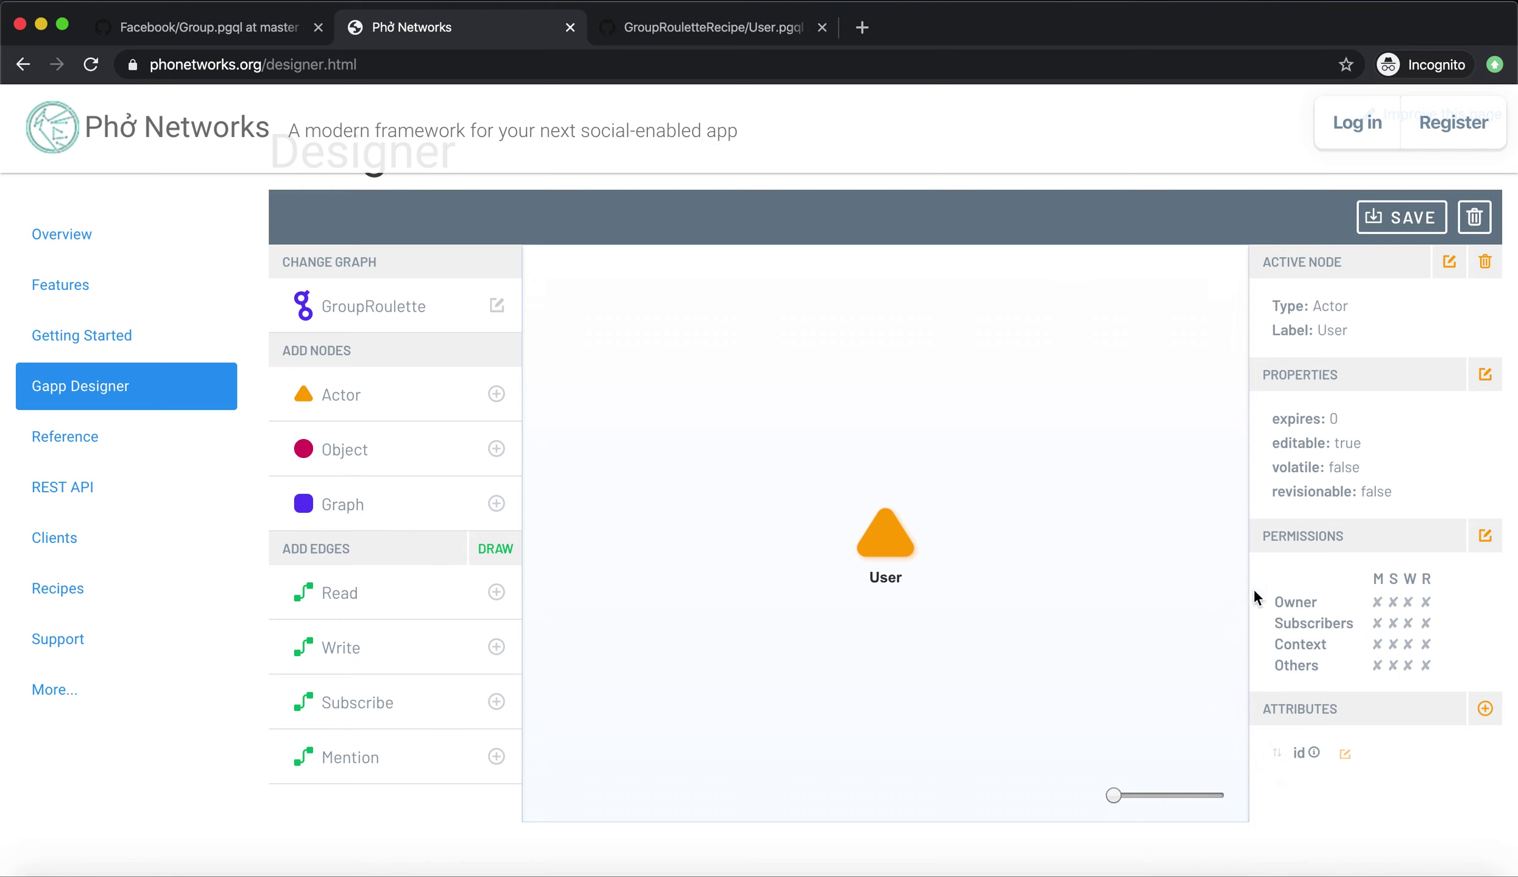
{"action": "left_click", "coordinate": [716, 27]}
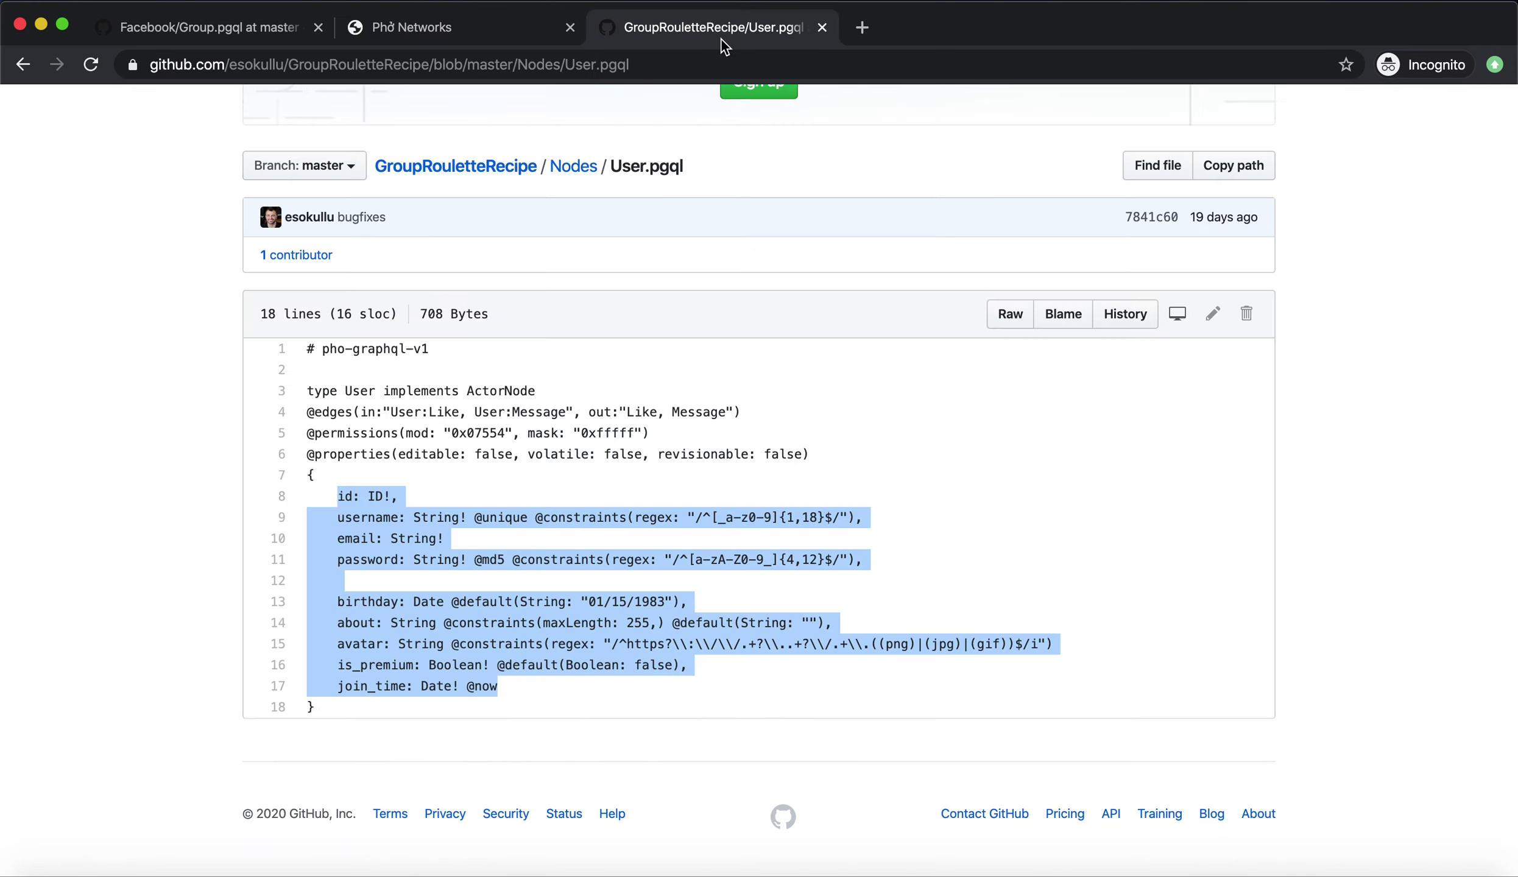
In the Gapp Designer, add a required String attribute named username to the User node, checking its definition in User.pgql
{"action": "left_click", "coordinate": [457, 27]}
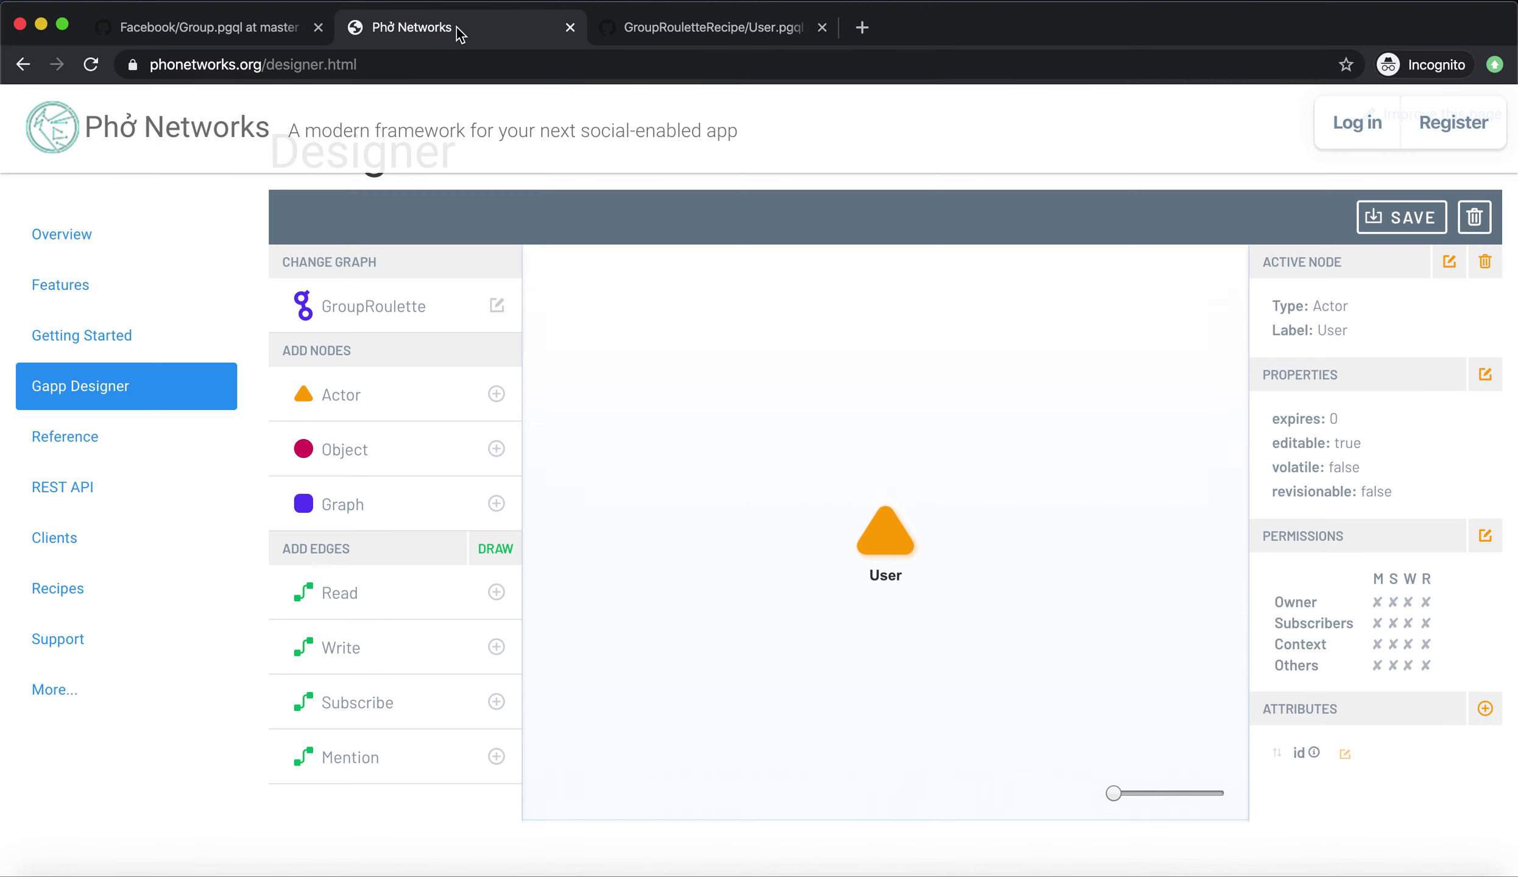
{"action": "left_click", "coordinate": [1486, 713]}
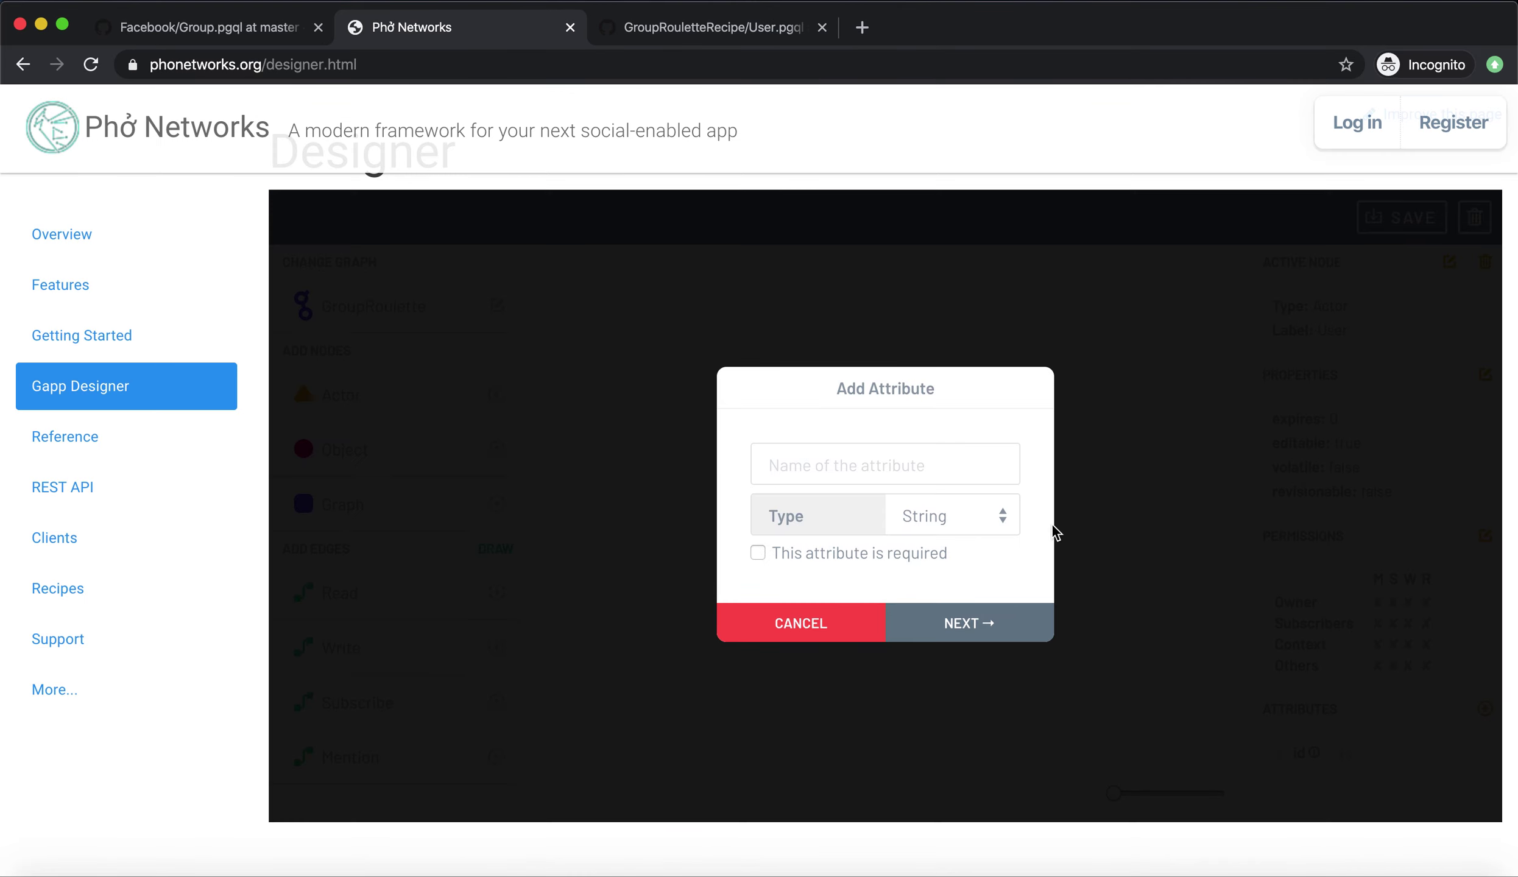
{"action": "type", "text": "username"}
{"action": "left_click", "coordinate": [645, 23]}
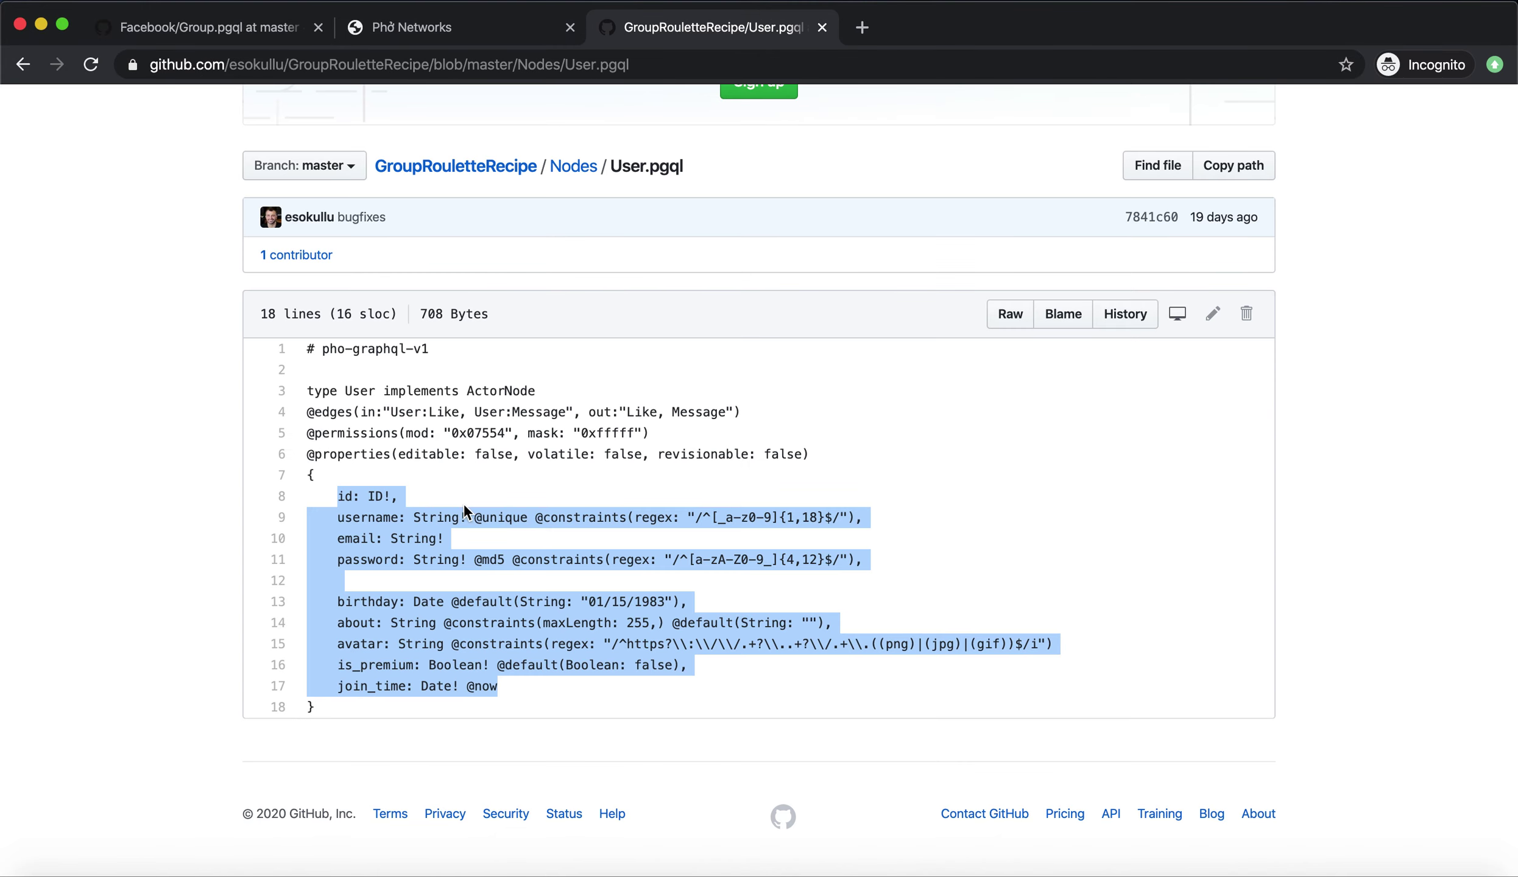
{"action": "left_click_drag", "start_coordinate": [460, 517], "coordinate": [467, 517]}
{"action": "left_click", "coordinate": [511, 38]}
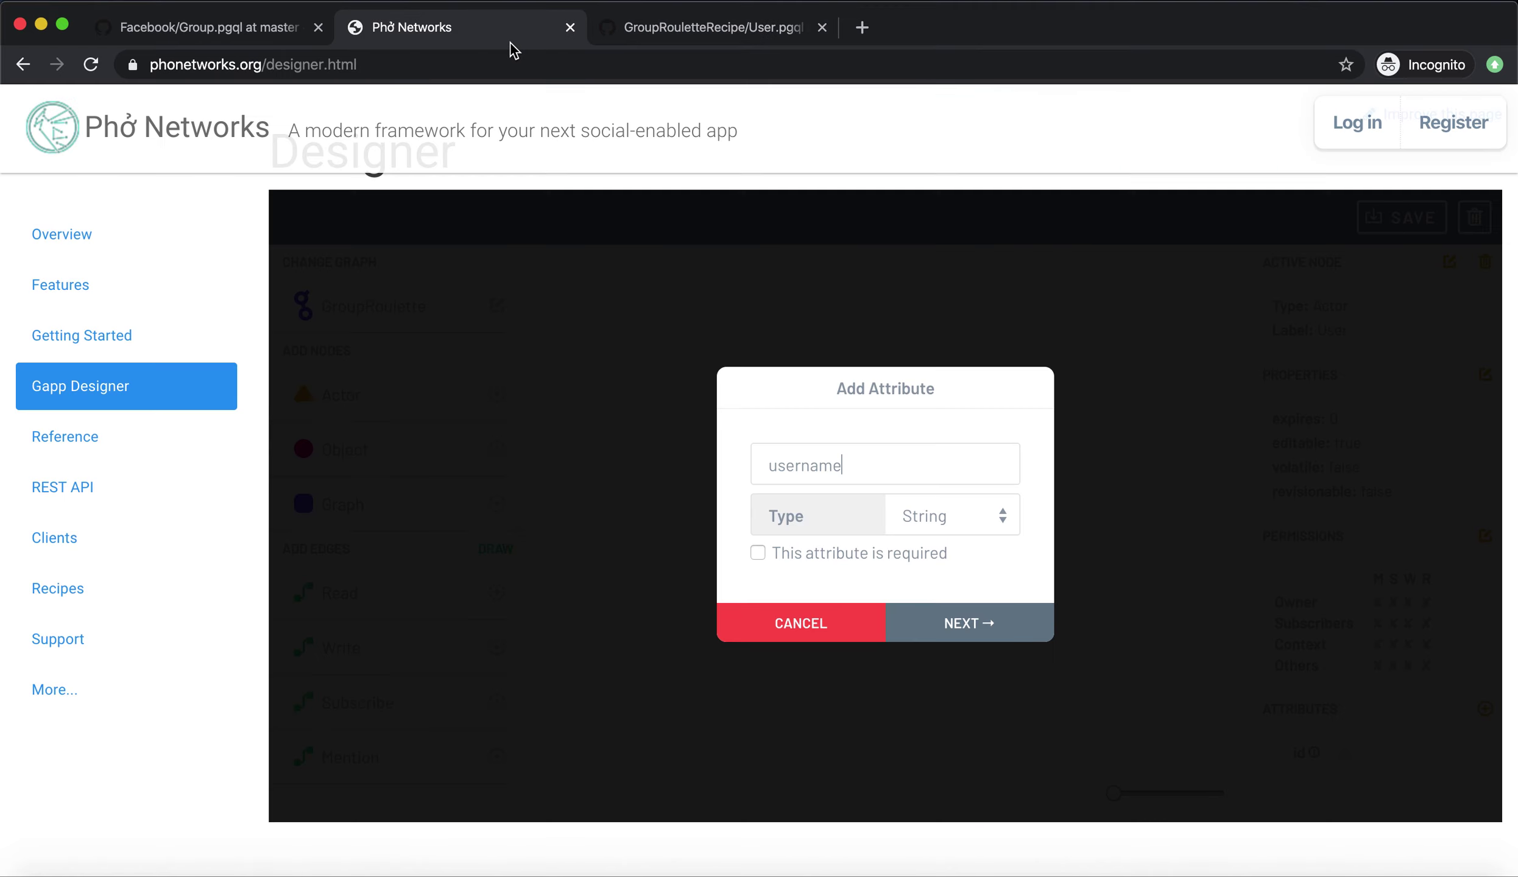
{"action": "left_click", "coordinate": [782, 553]}
{"action": "left_click", "coordinate": [728, 38]}
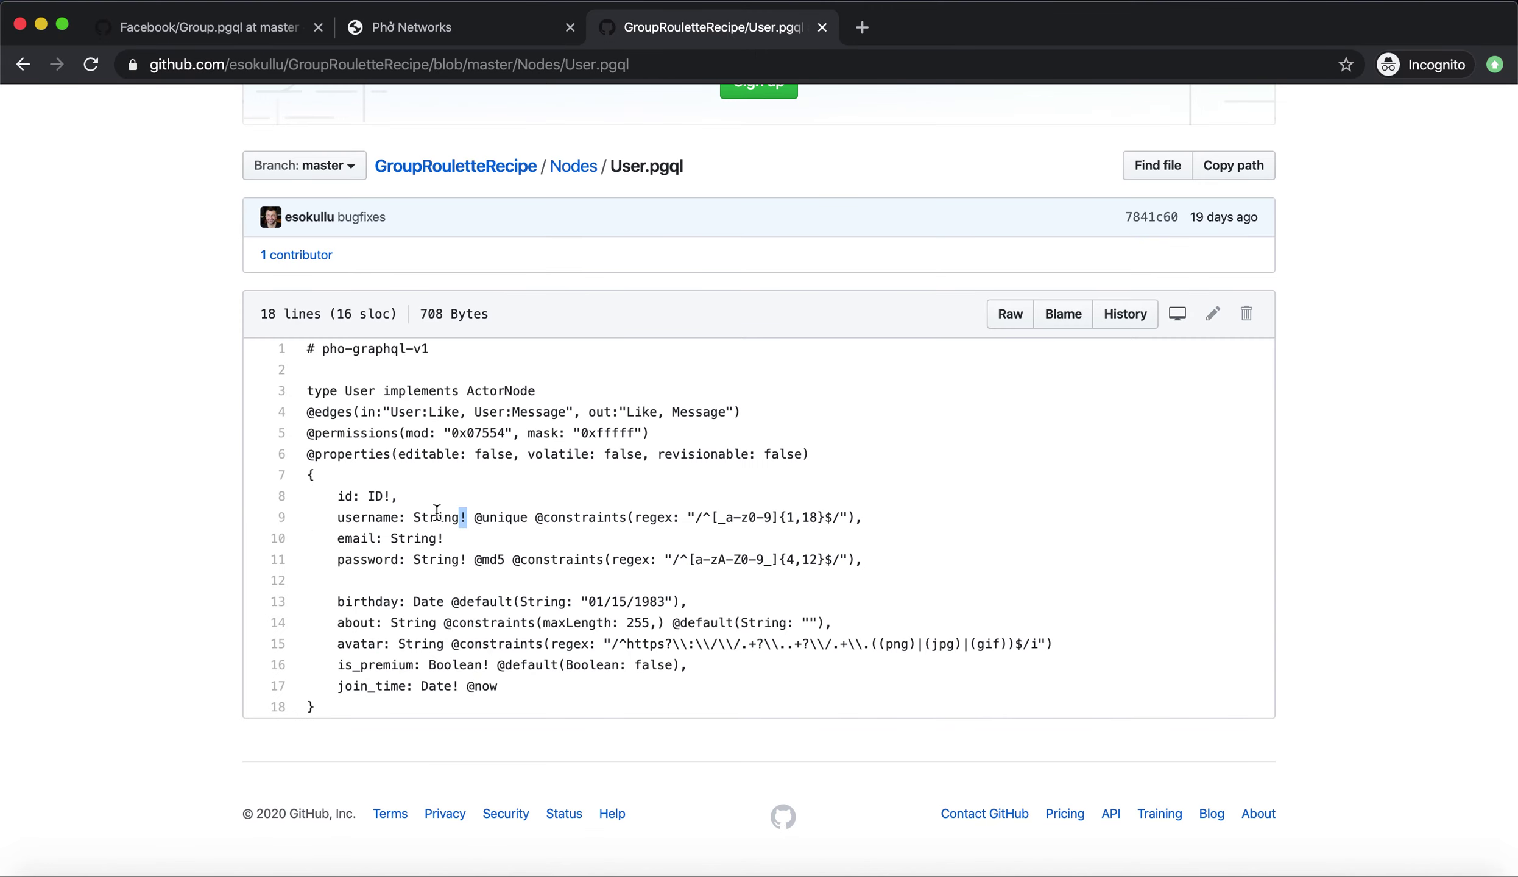
{"action": "left_click", "coordinate": [471, 34]}
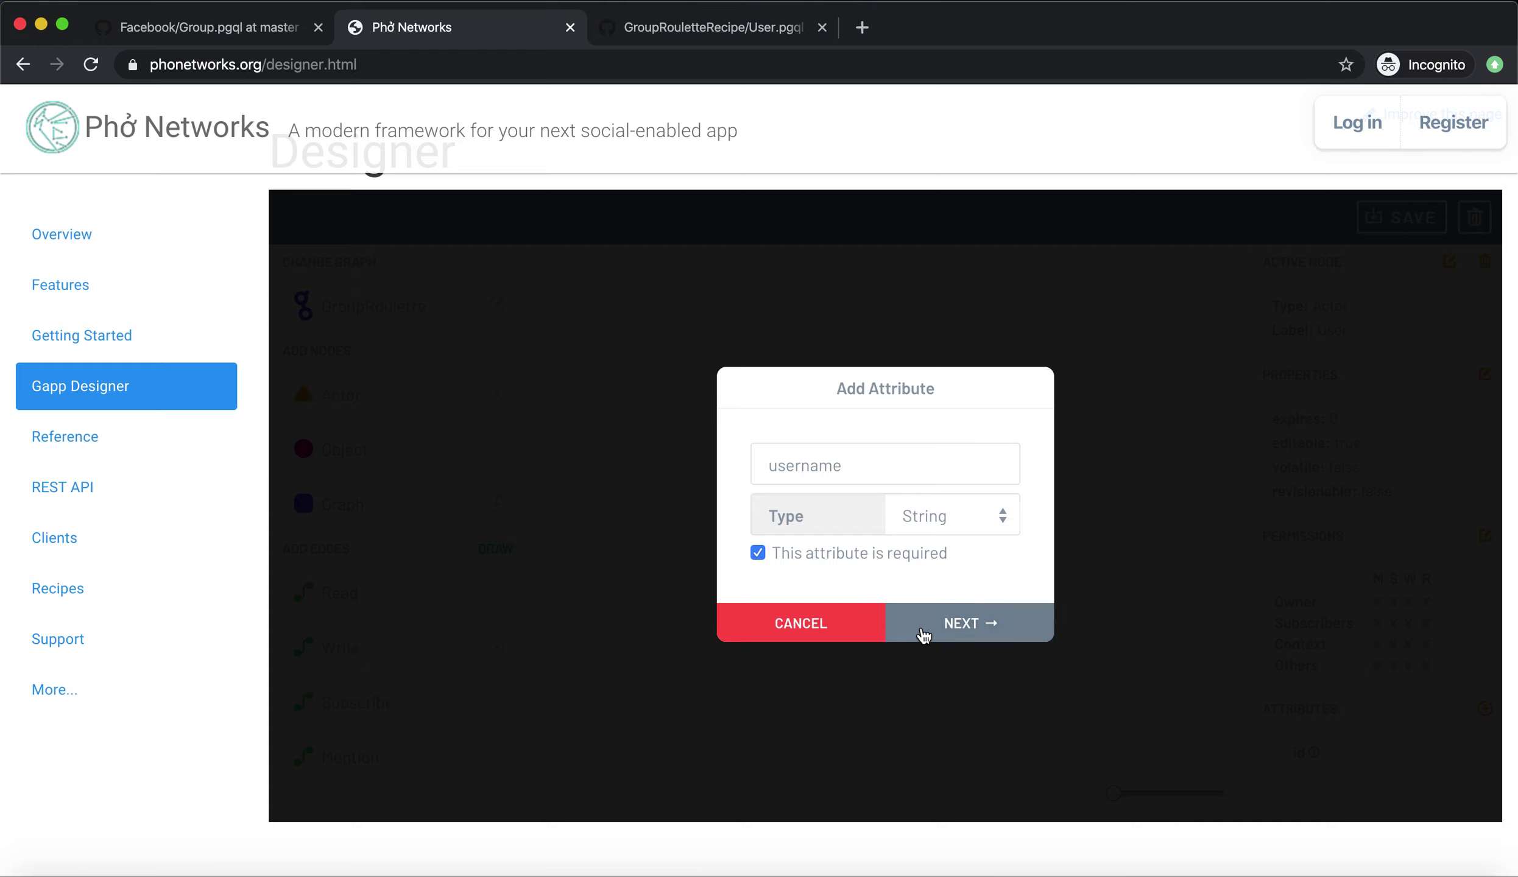